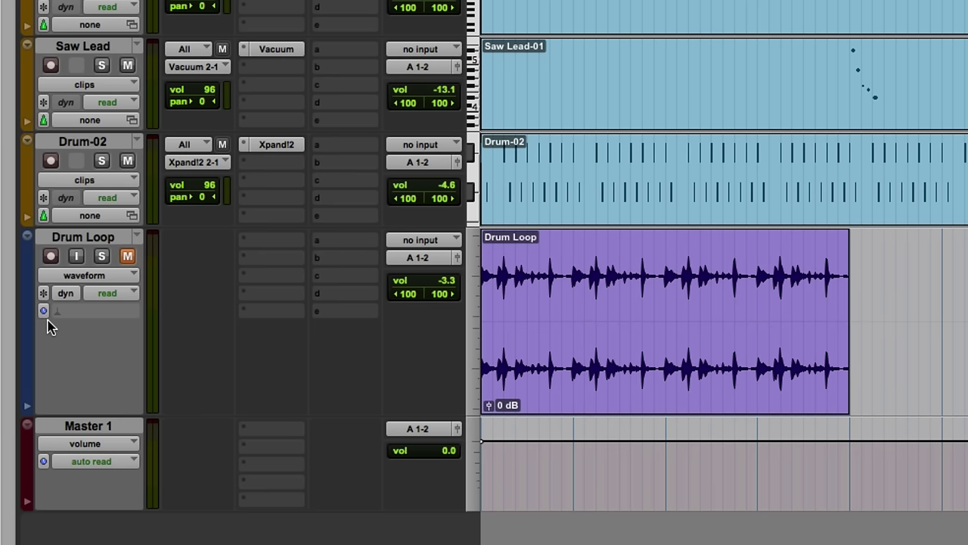
Play the session from the start at its original tempo, then stop.
scroll(47, 327, up, 6)
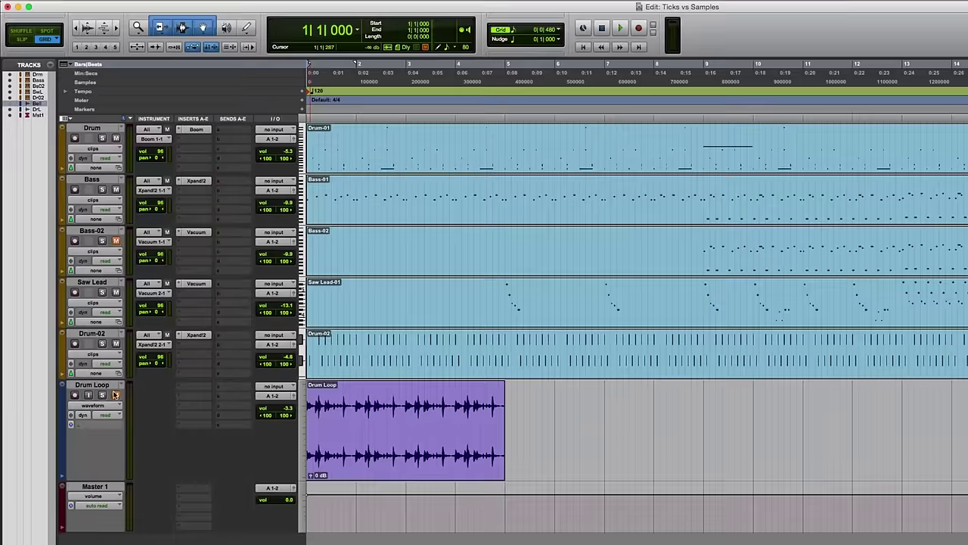
key(space)
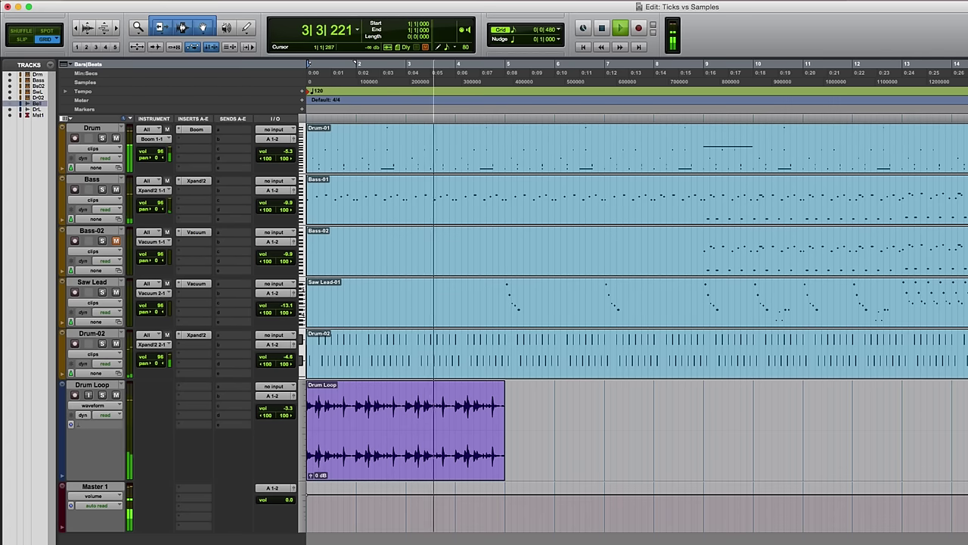
key(space)
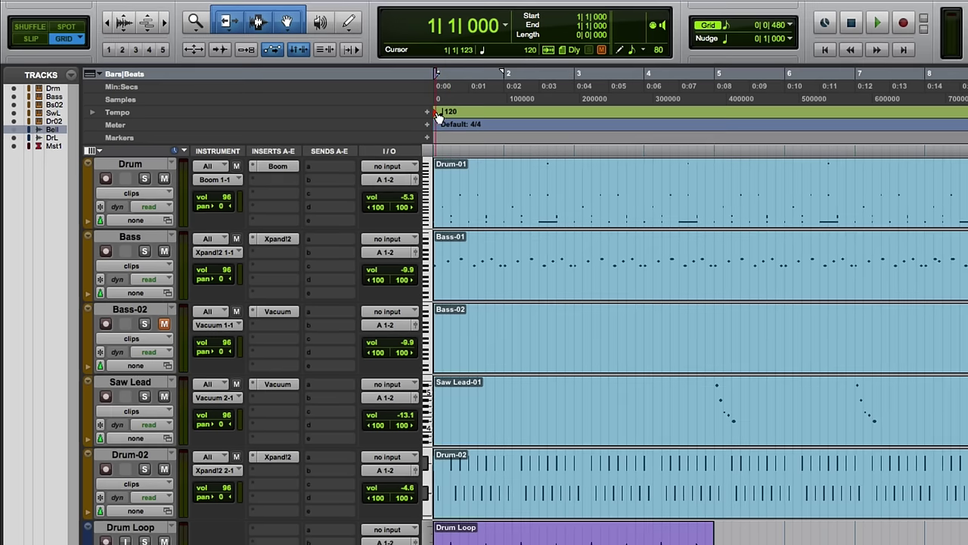
Change the session tempo to 100 BPM and play it back.
double_click(441, 112)
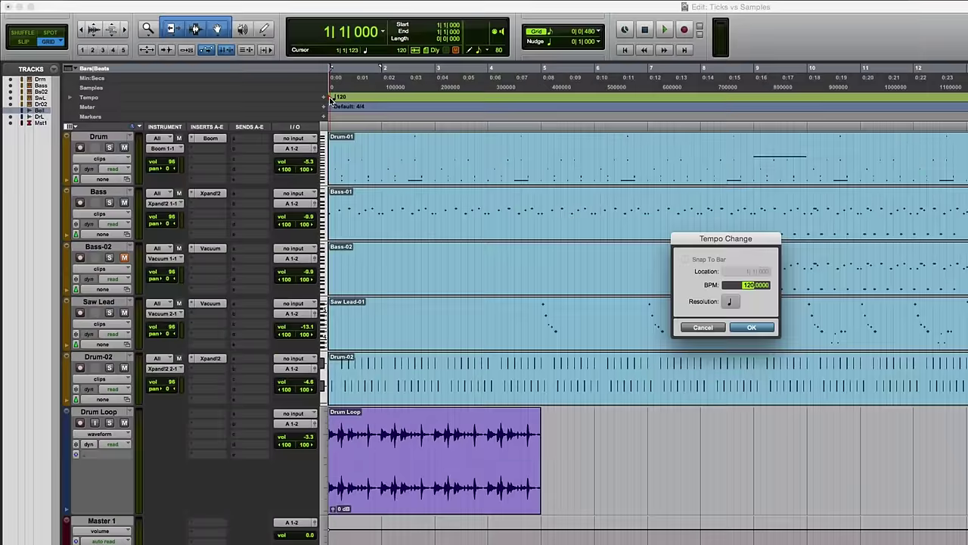
text(100)
key(Return)
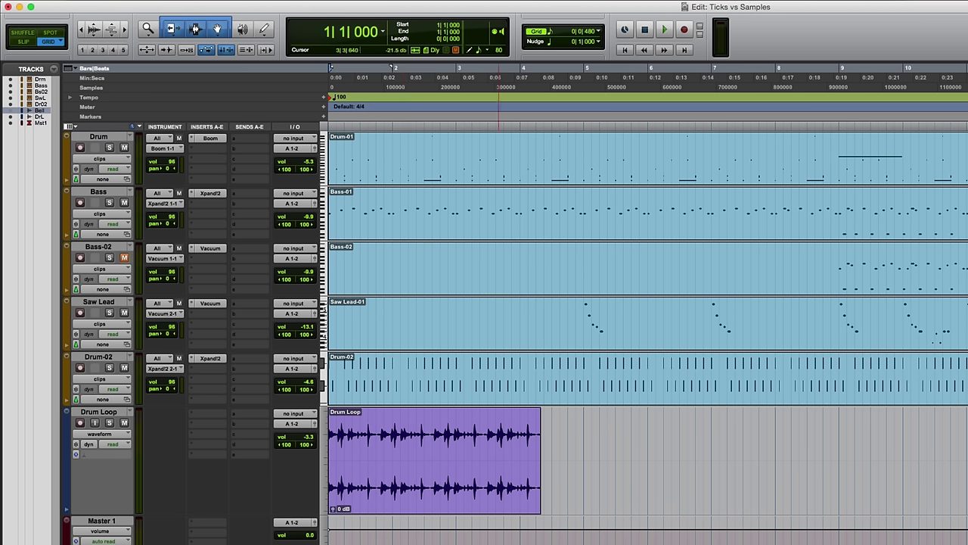
key(space)
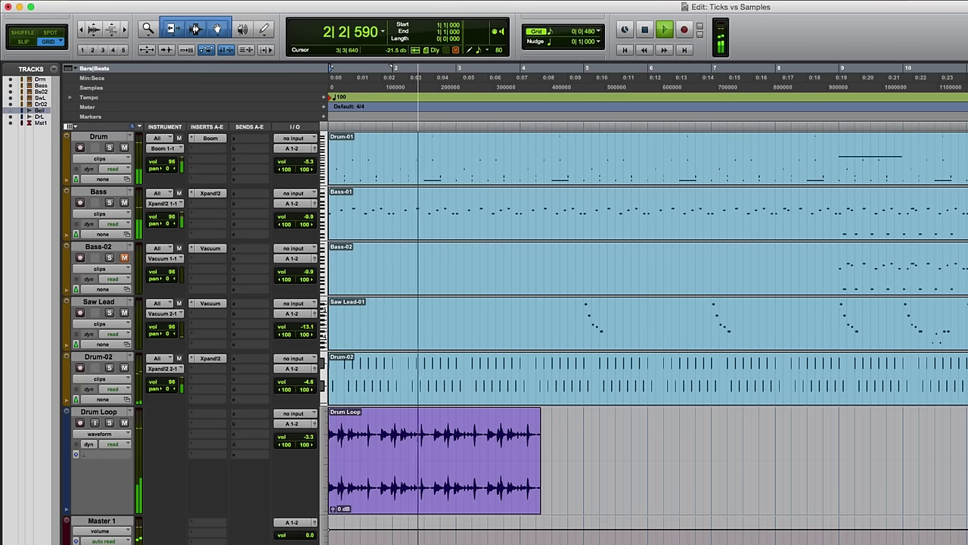
Stop playback, delete the Drum Loop track, and show the hidden Bell track.
key(space)
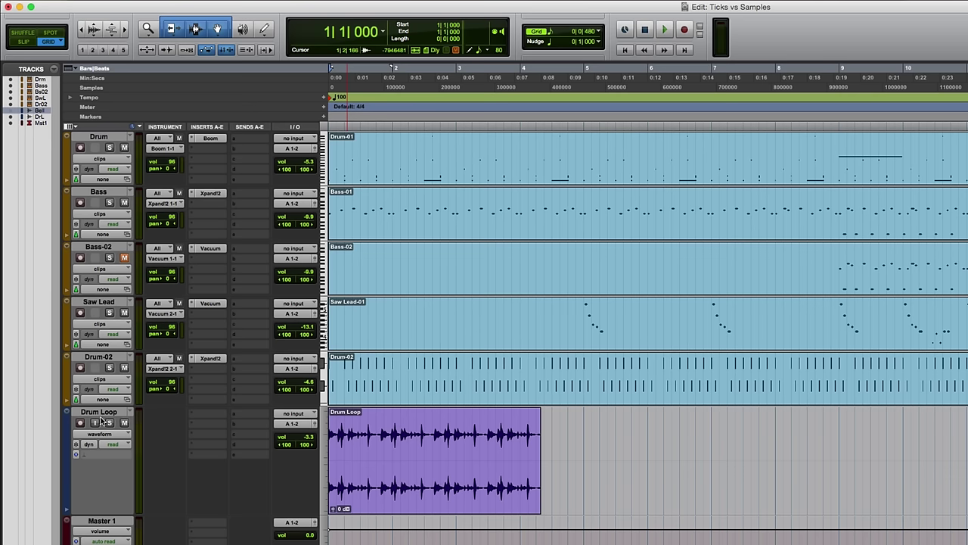
right_click(97, 413)
click(139, 531)
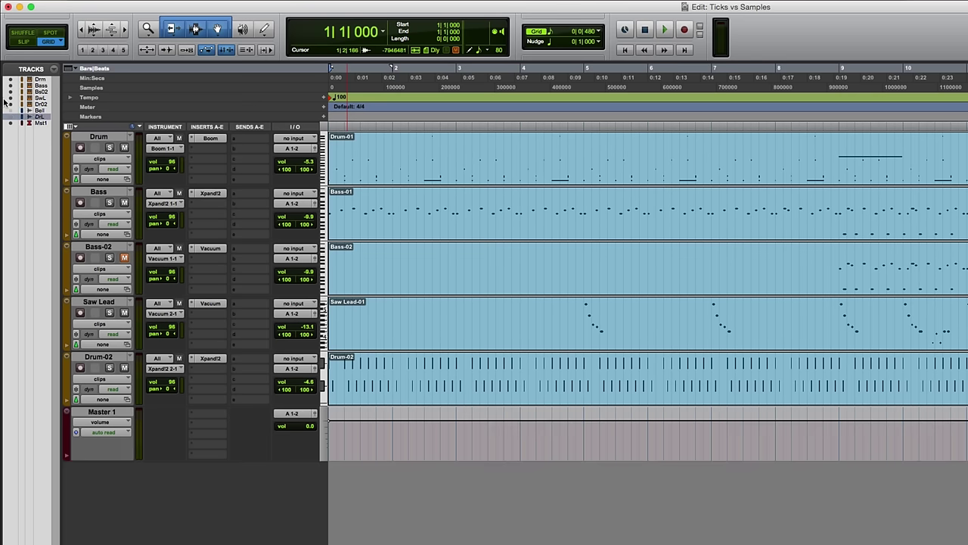
click(10, 111)
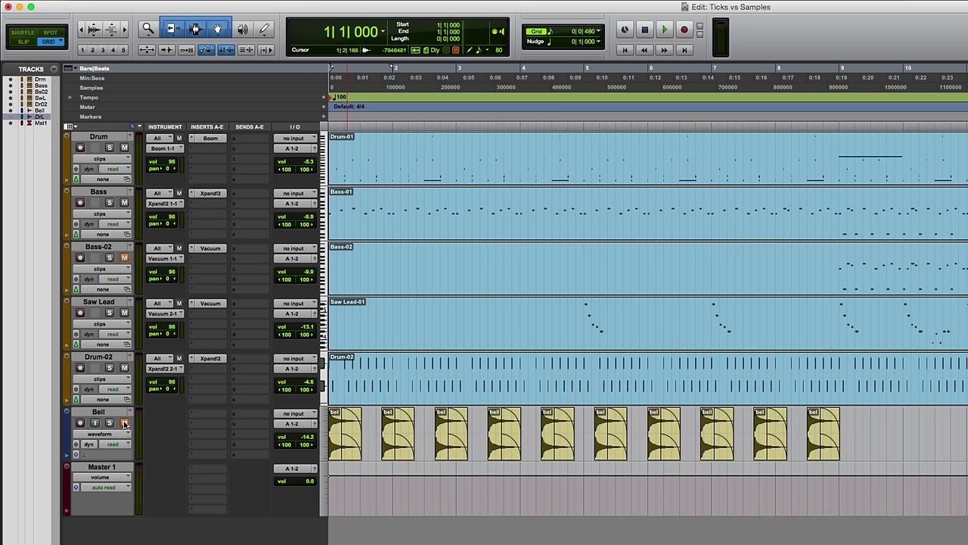
Set the tempo marker back to 120 BPM and play the session through.
double_click(333, 98)
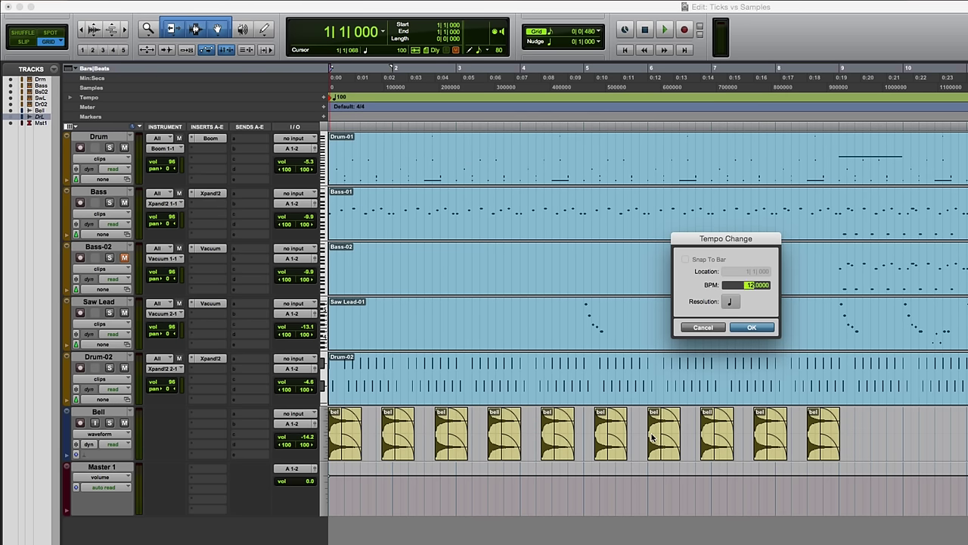
key(Return)
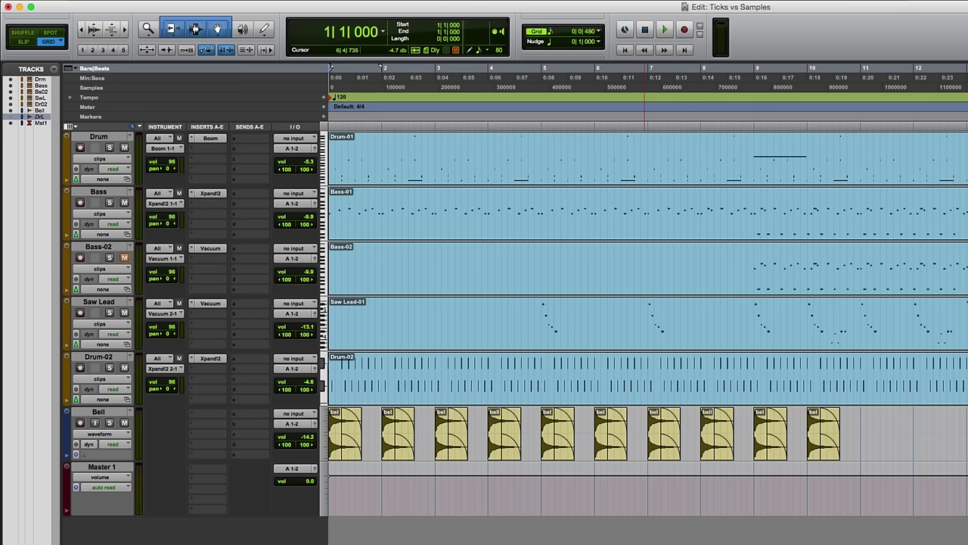
key(space)
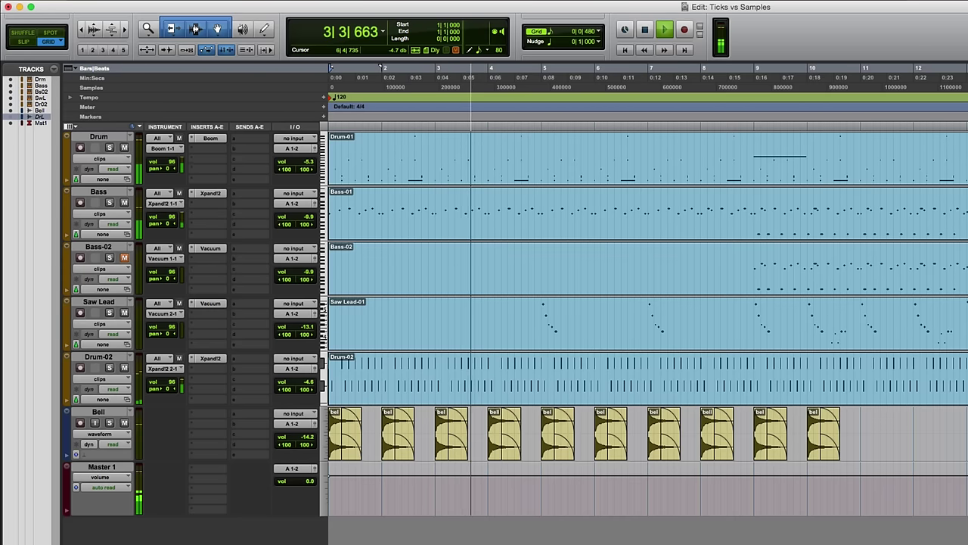
key(space)
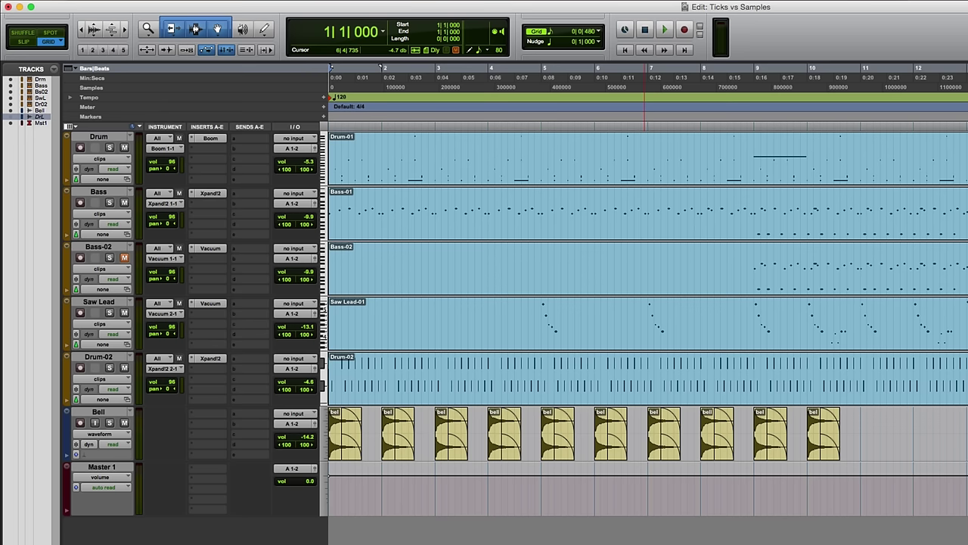
Set the tempo to 130 BPM, play it back, then open the Bell track's timebase choices.
double_click(330, 98)
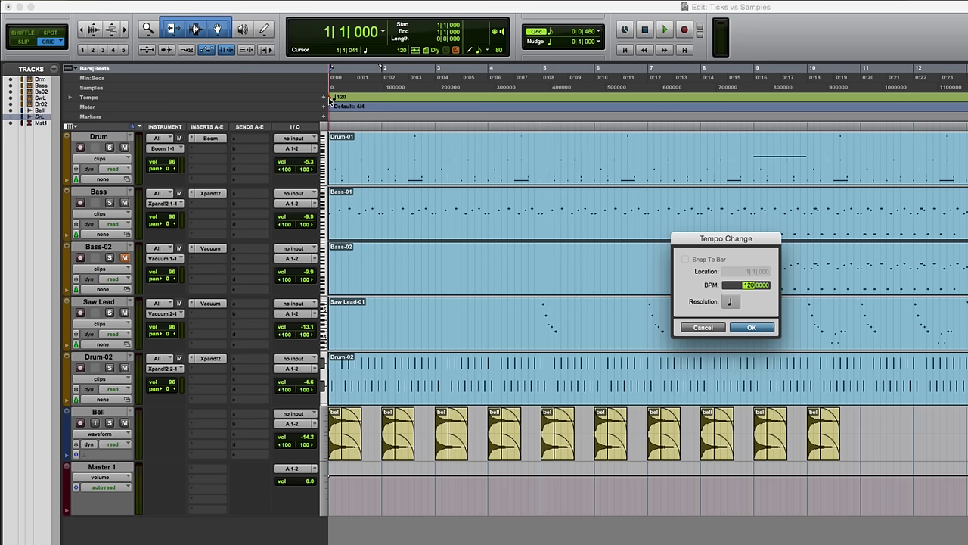
text(130)
key(Return)
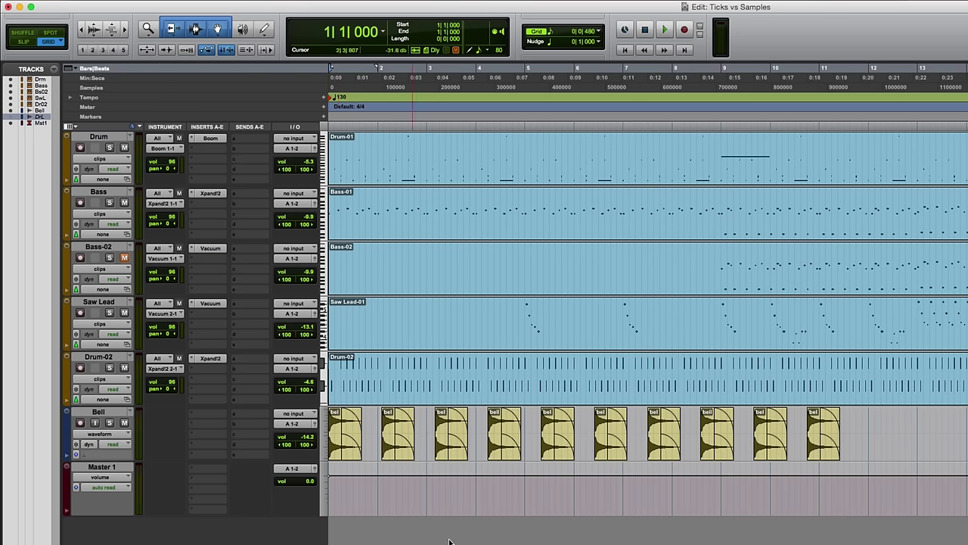
key(space)
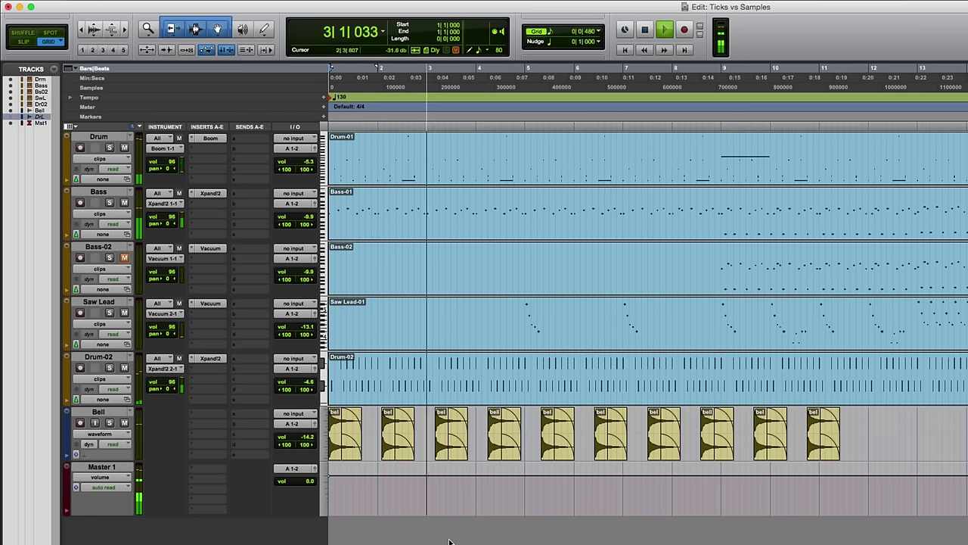
key(space)
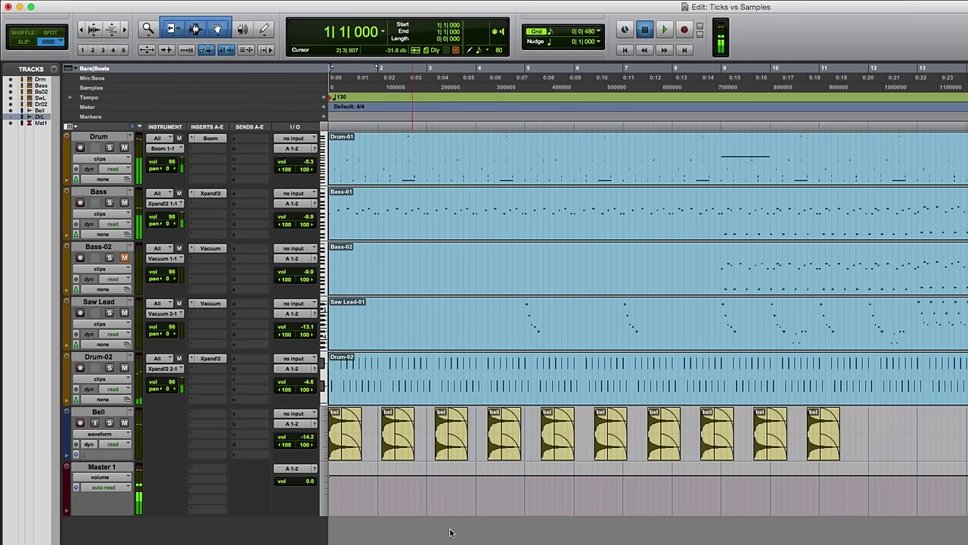
click(75, 454)
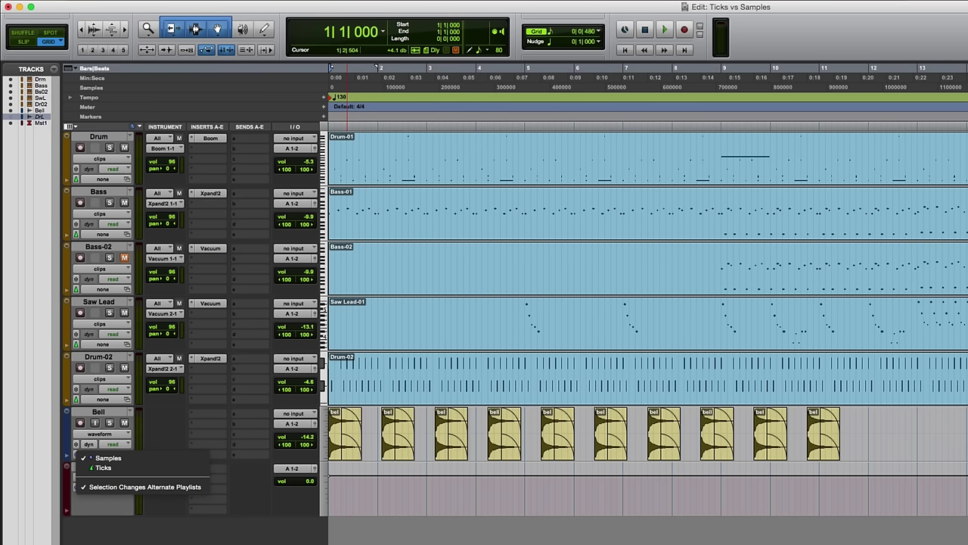
Switch the Bell track's timebase from samples to Ticks.
click(121, 462)
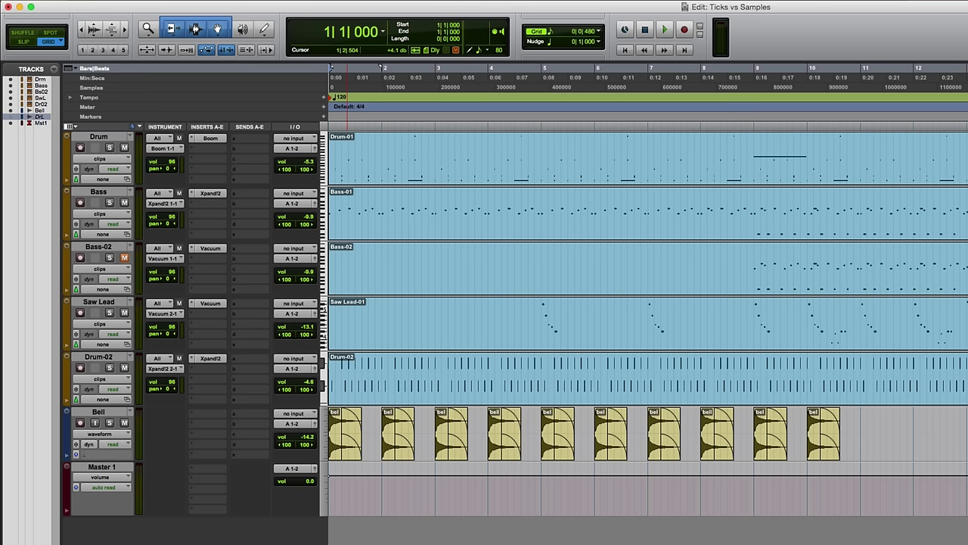
click(77, 455)
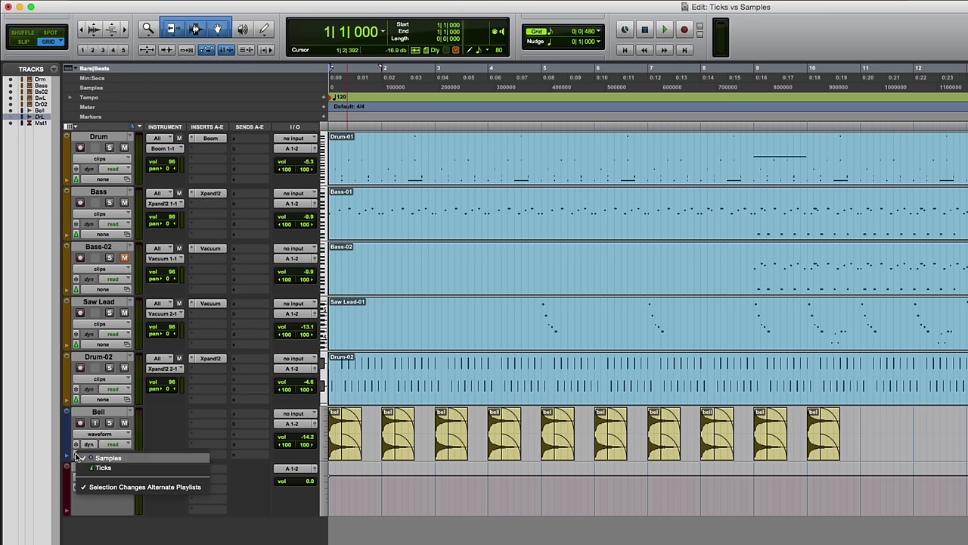
click(127, 466)
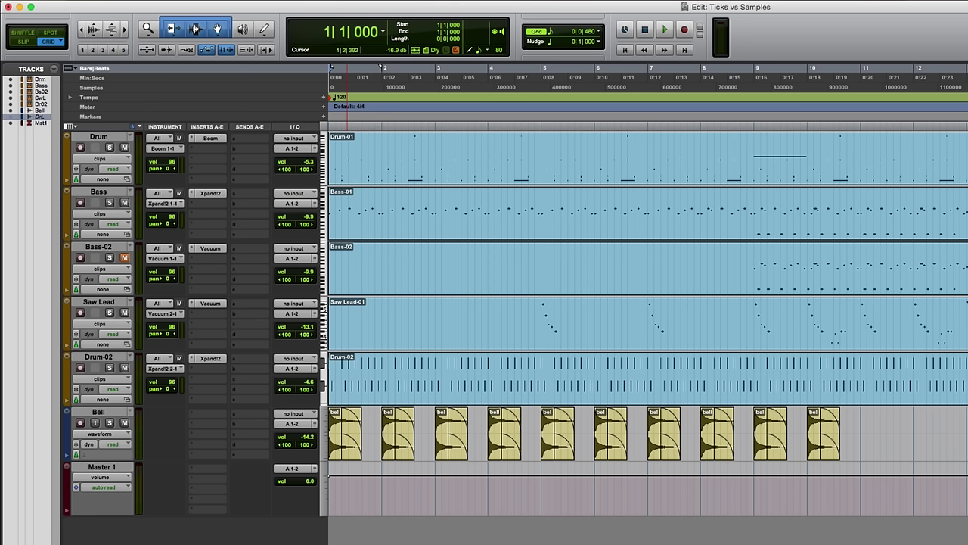
Change the tempo to 90 BPM and play the Bell clips.
double_click(330, 99)
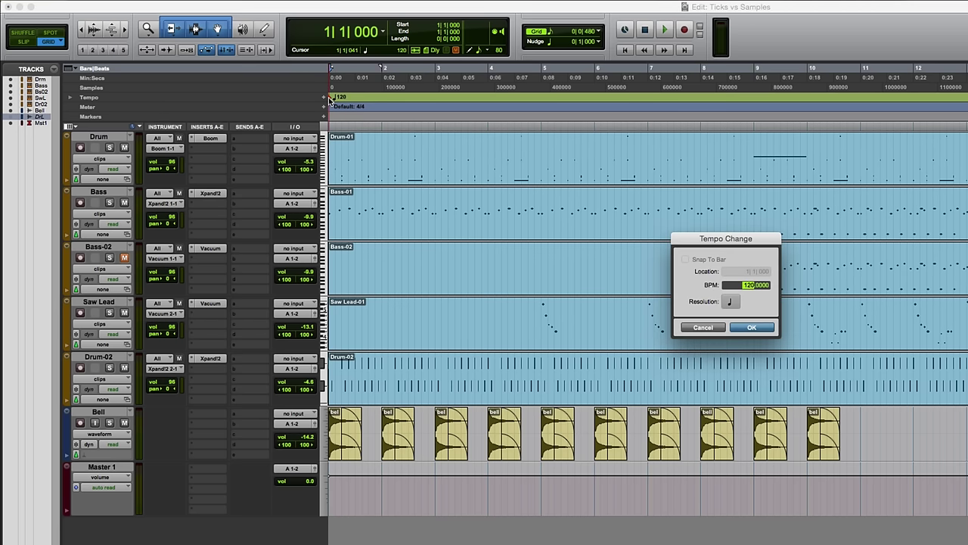
text(9)
key(Return)
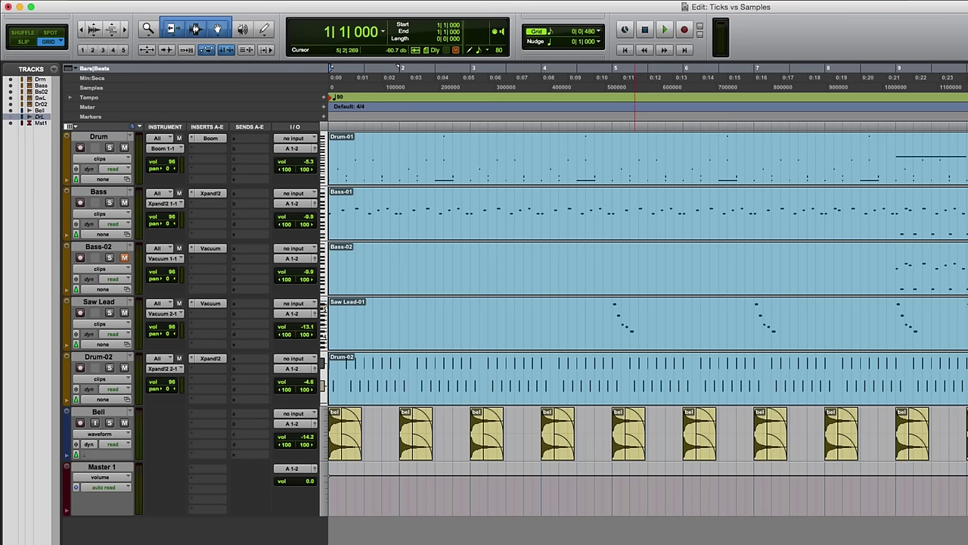
key(space)
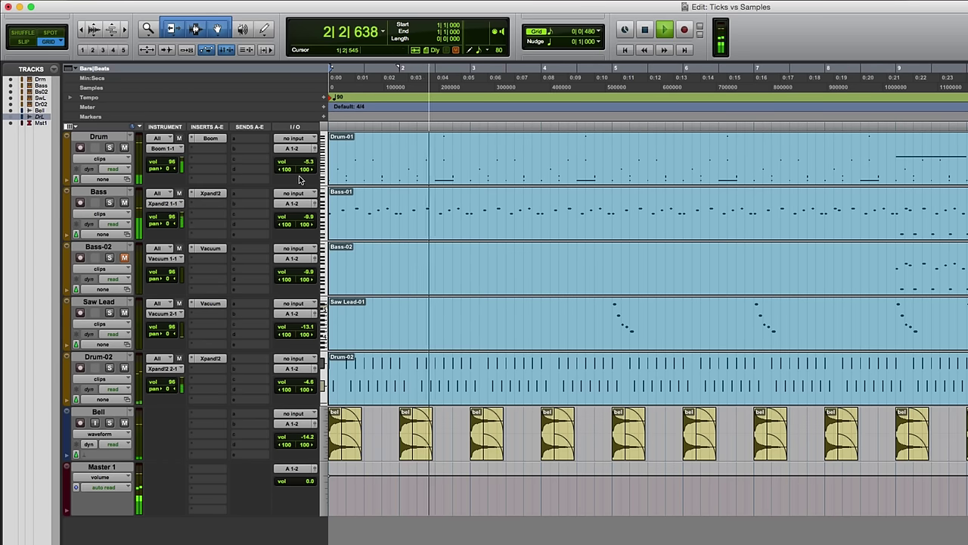
key(space)
Set the tempo to 110 BPM and play the session again.
click(326, 97)
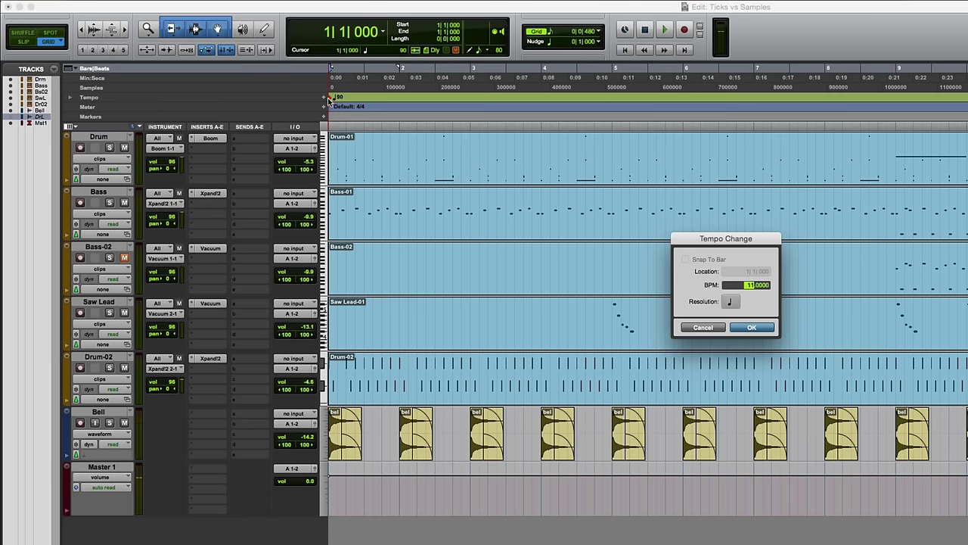
text(110)
key(Return)
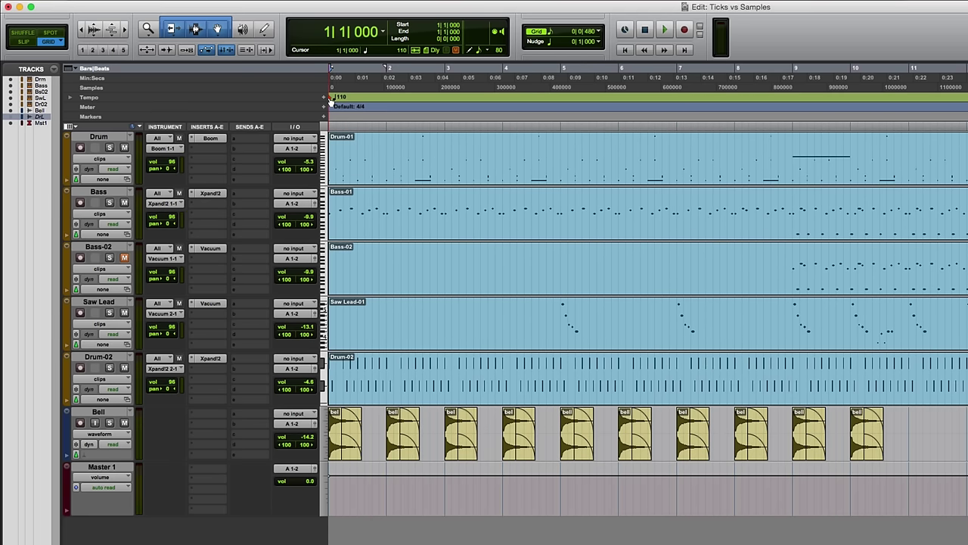
key(space)
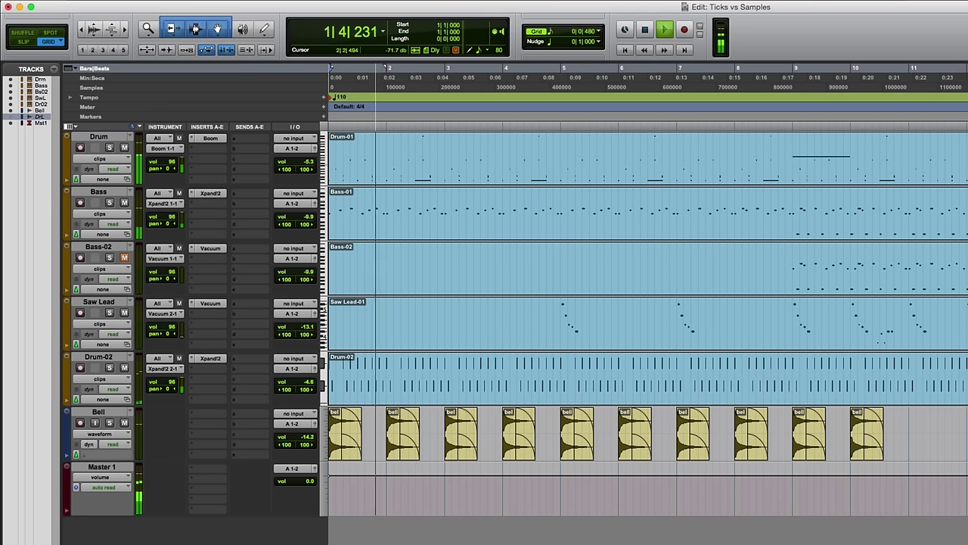
key(space)
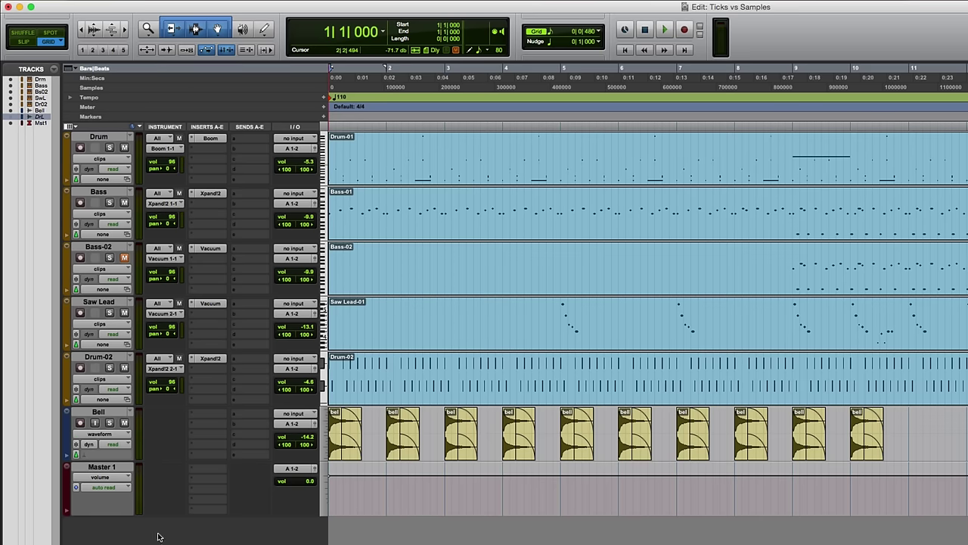
Hide the Bell track, then show and activate the Drum Loop track and play it.
right_click(108, 414)
click(130, 425)
click(11, 117)
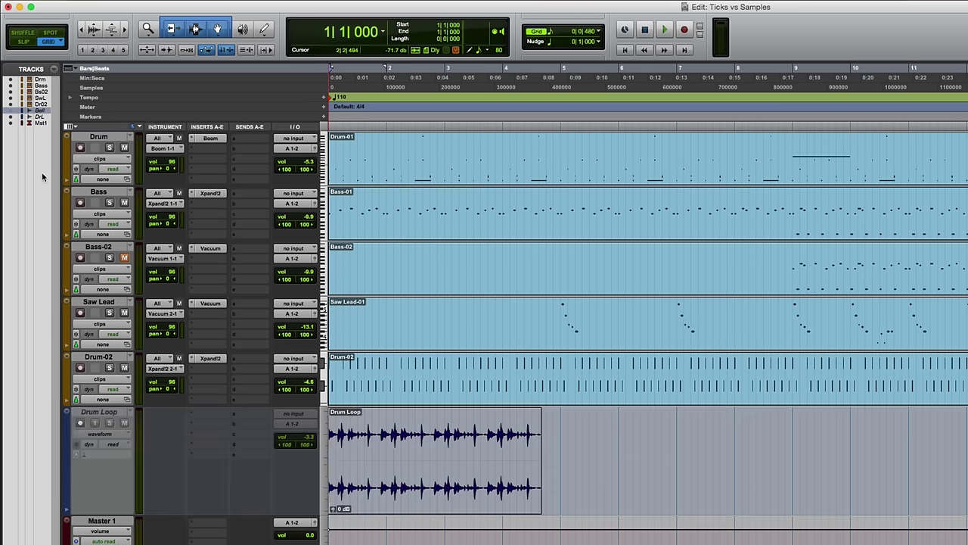
right_click(99, 412)
click(110, 426)
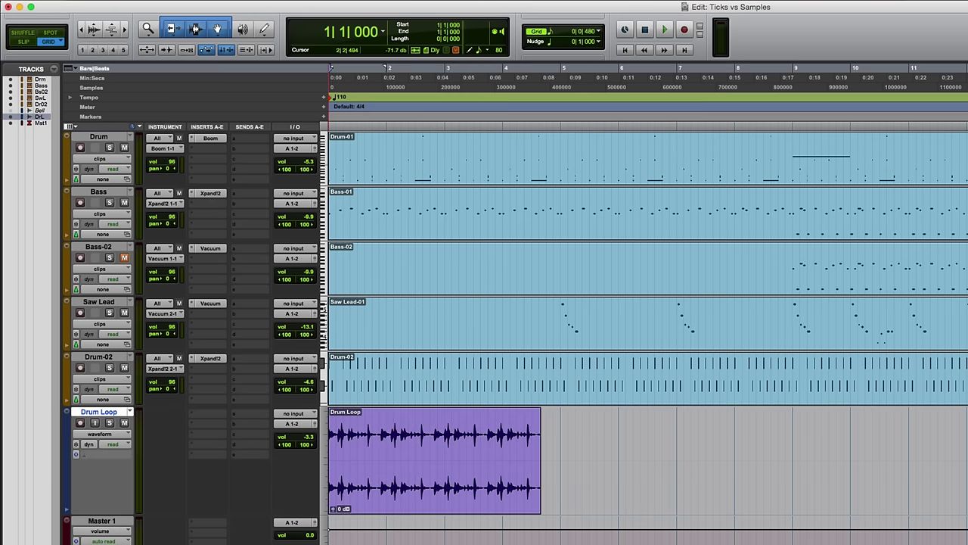
key(space)
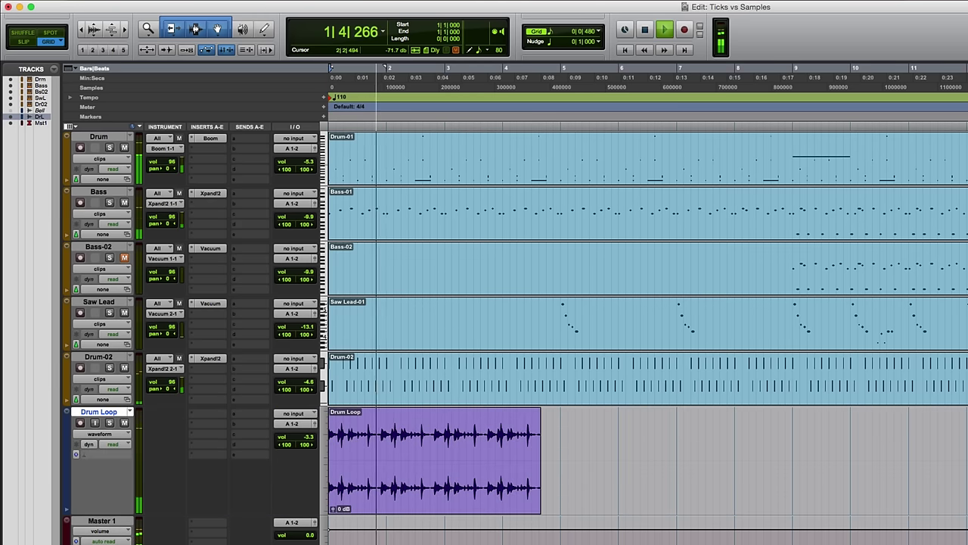
key(space)
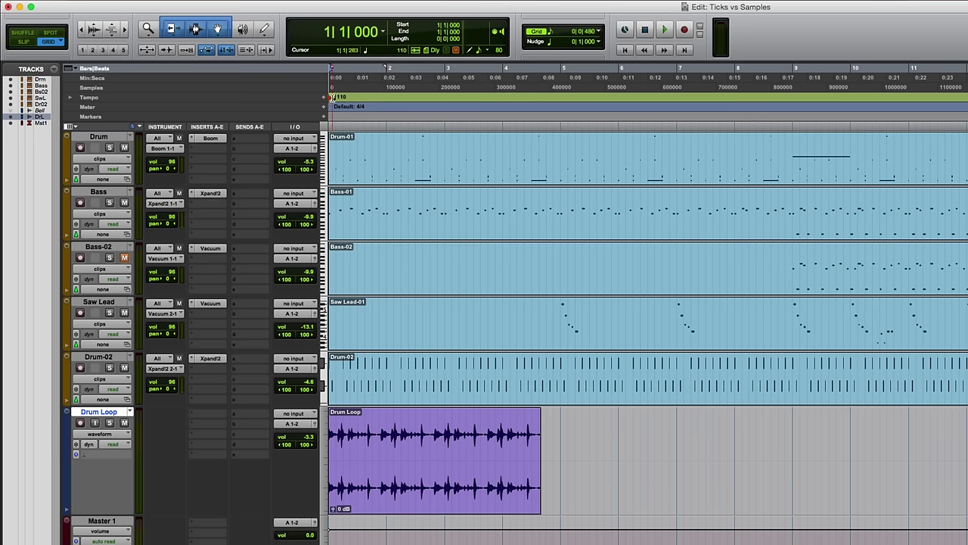
Set the tempo to 120 BPM and play the session.
double_click(329, 98)
text(120)
key(Return)
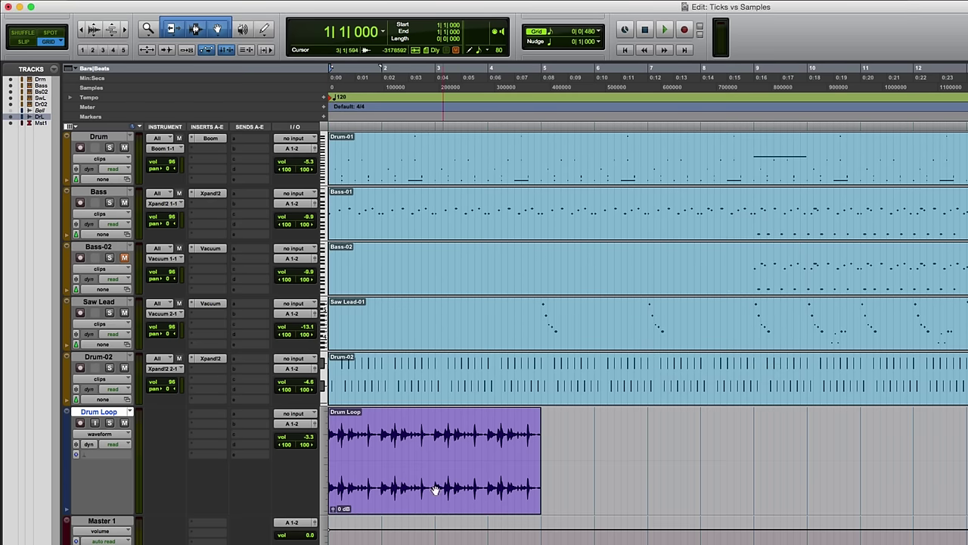
key(space)
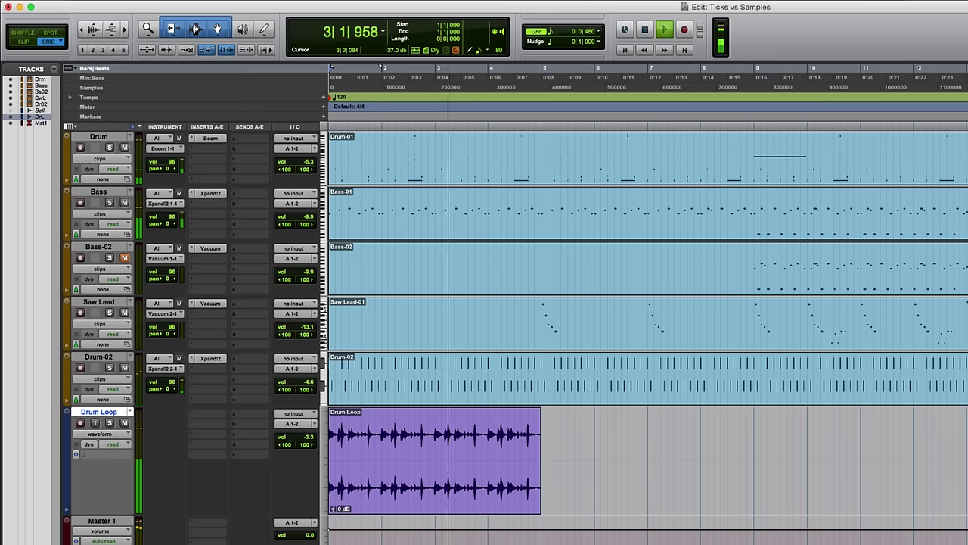
key(space)
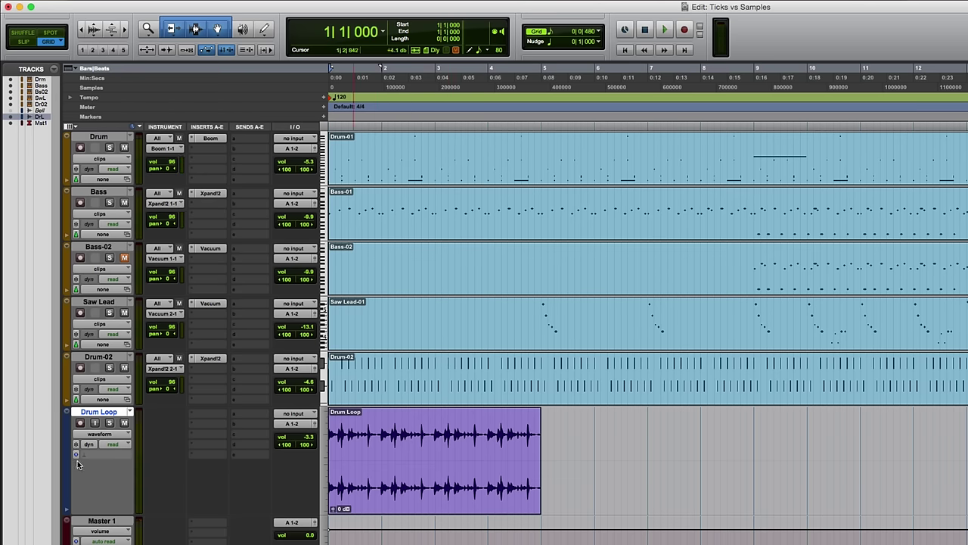
Make the Drum Loop track tick-based and duplicate its clip twice with Cmd+D.
click(76, 454)
click(121, 469)
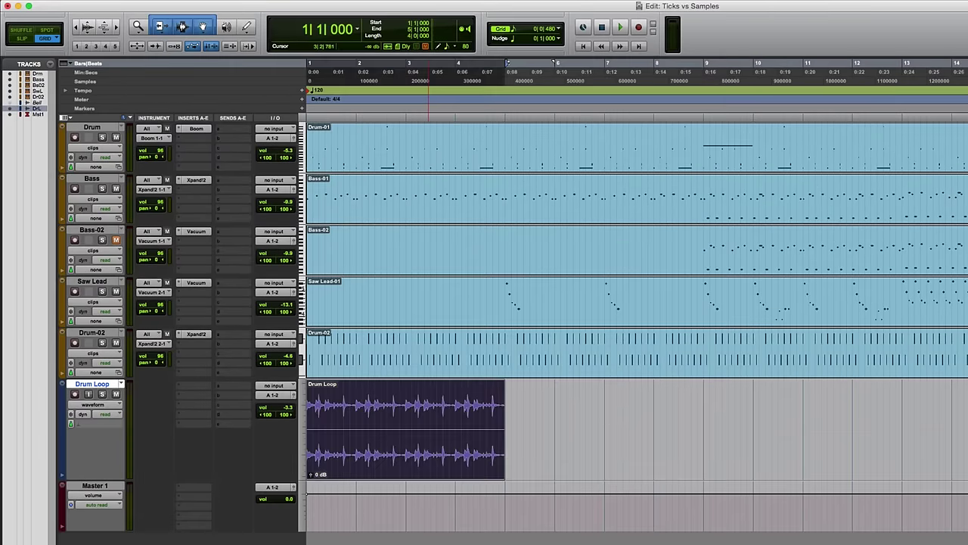
key(super+d)
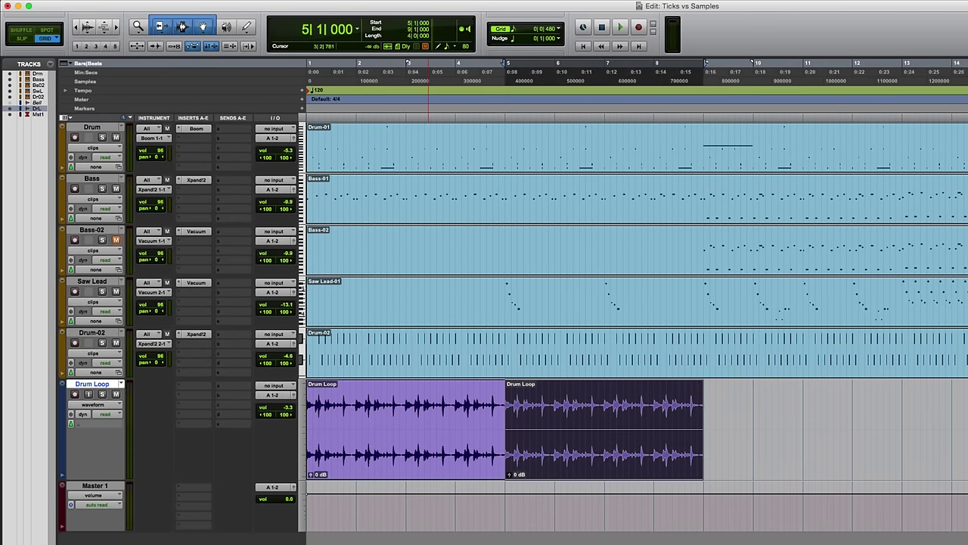
key(super+d)
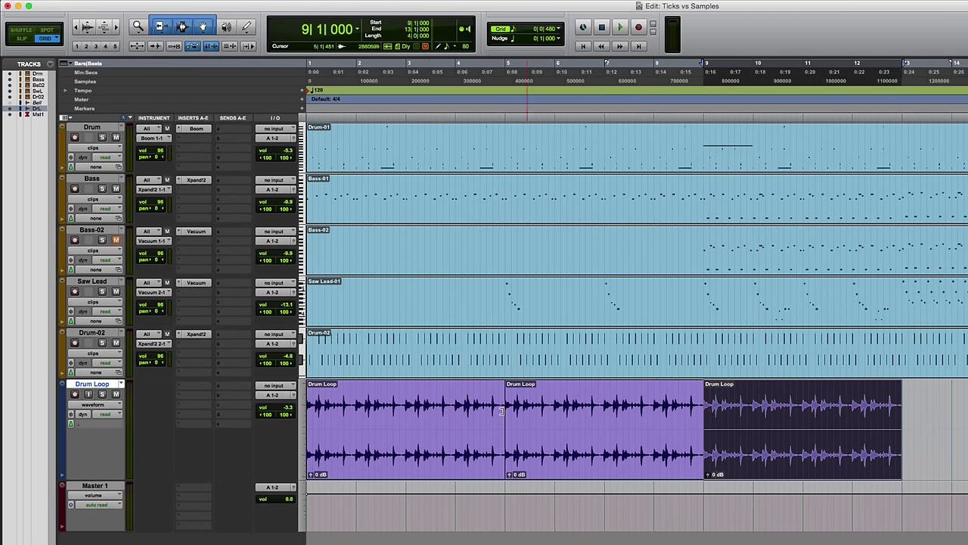
Play from bar 4 across the loop joins, then return to the session start.
click(462, 407)
key(space)
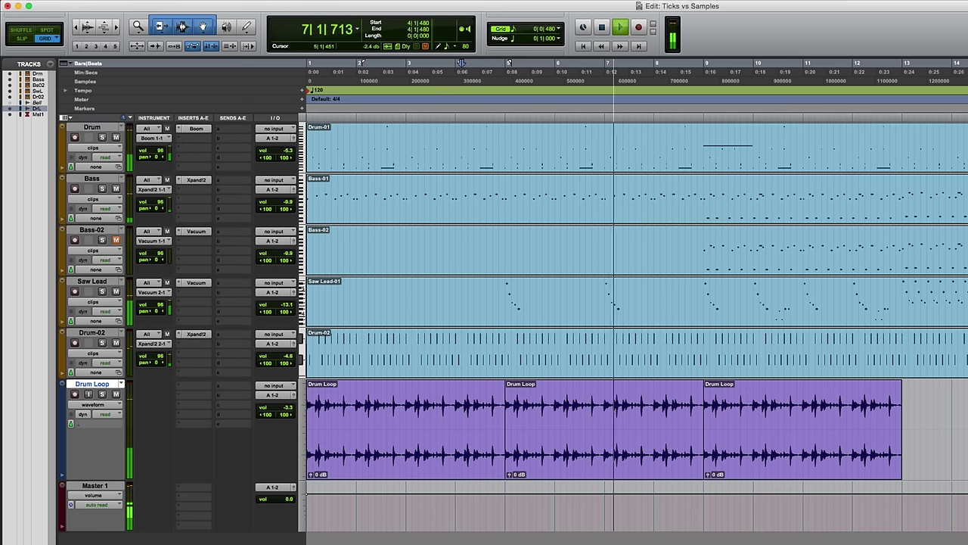
key(space)
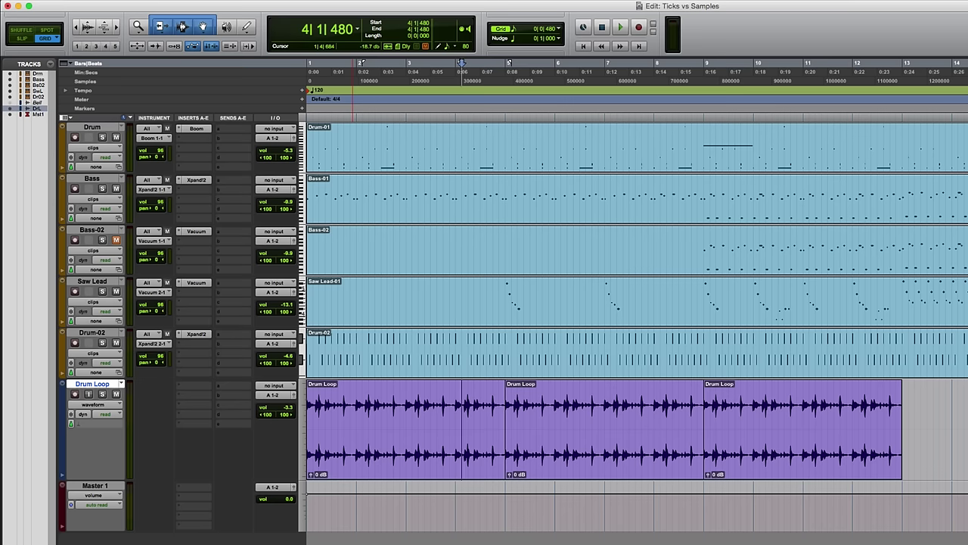
key(Return)
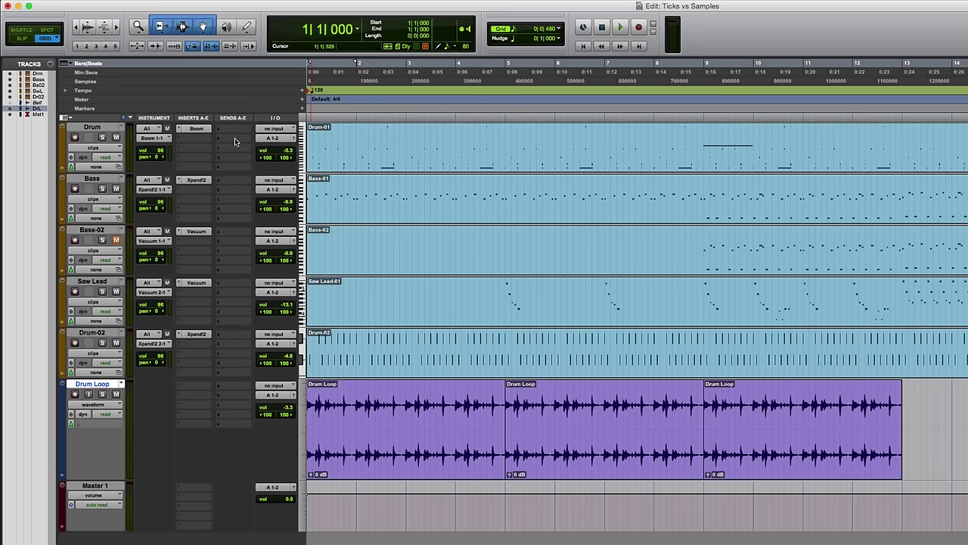
Change the tempo to 100 BPM and play the session.
double_click(311, 90)
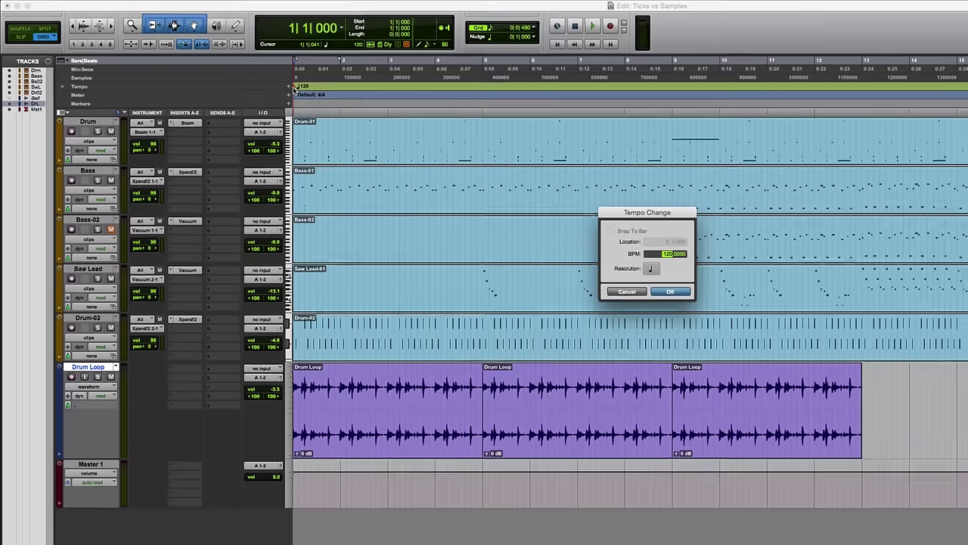
text(100)
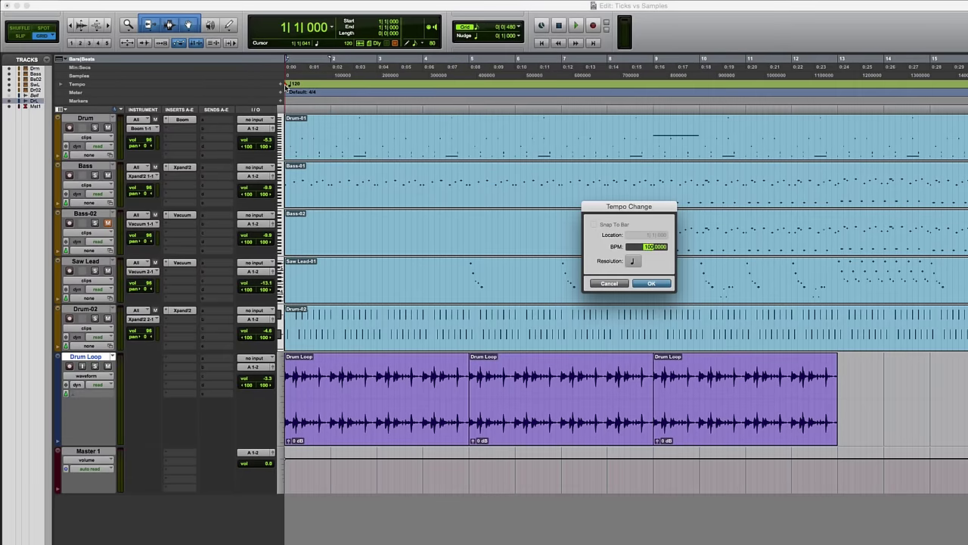
key(Return)
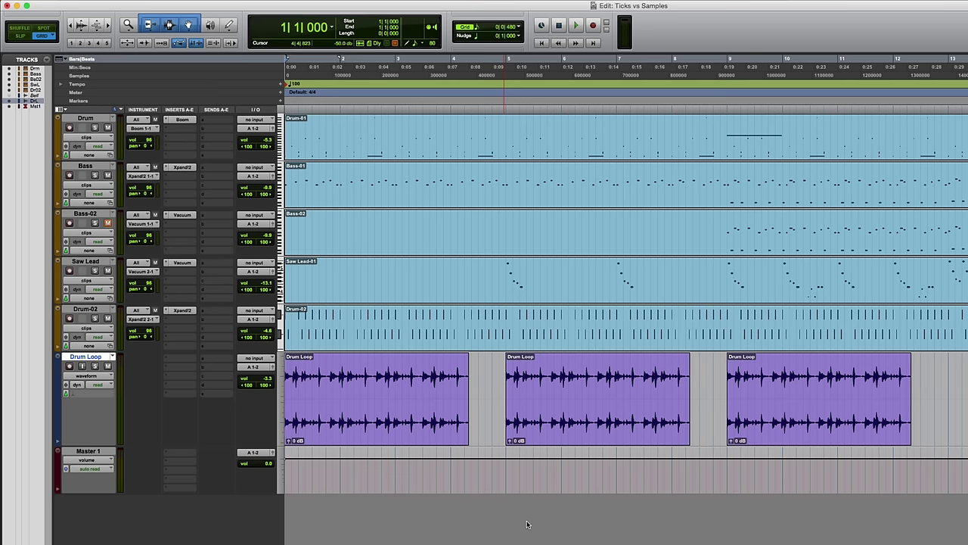
key(space)
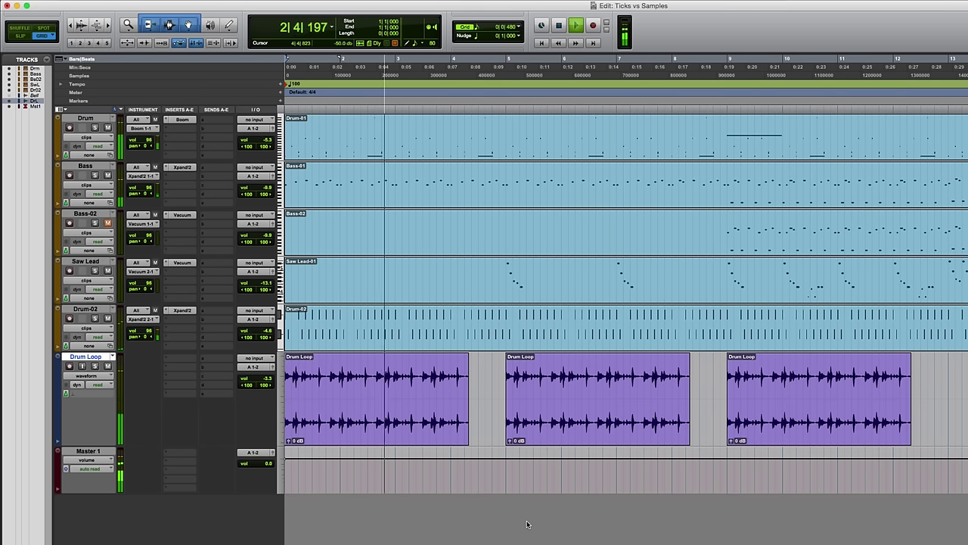
key(space)
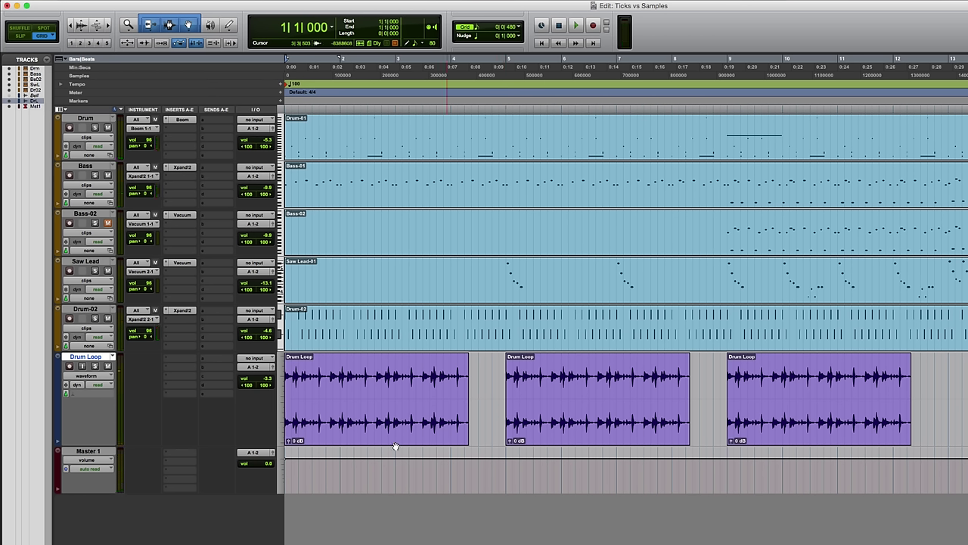
Select each of the three Drum Loop clips in turn to check their positions.
click(331, 432)
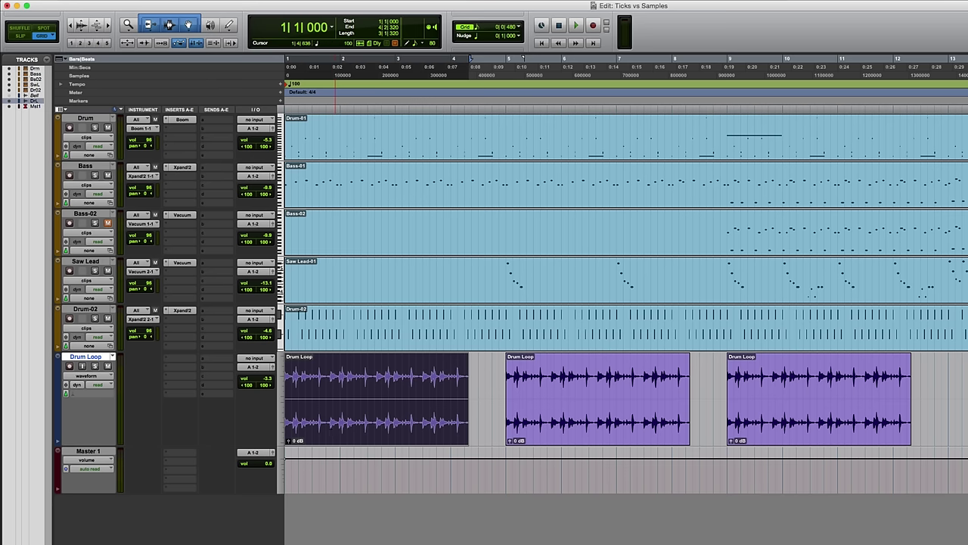
click(597, 442)
click(793, 433)
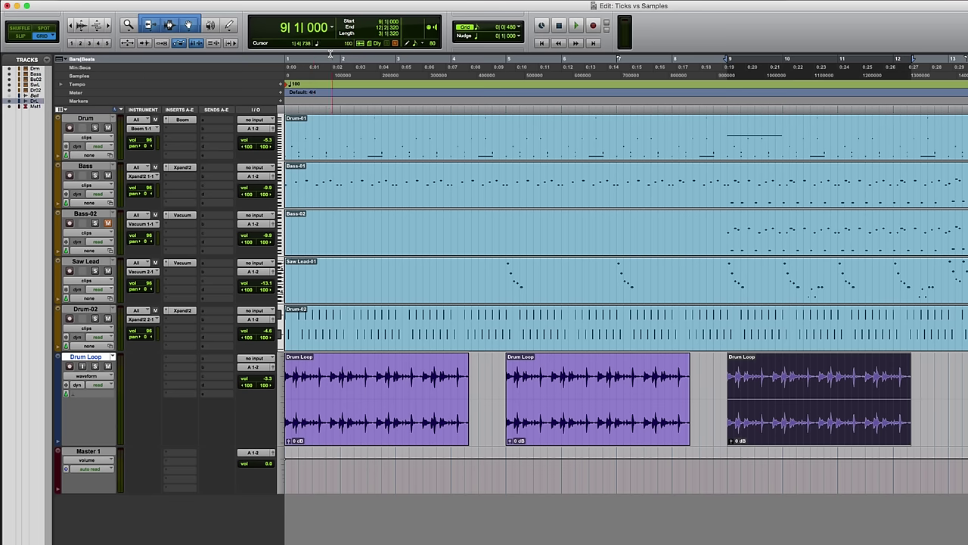
Restore the tempo to 120 BPM and select the first Drum Loop clip.
double_click(287, 84)
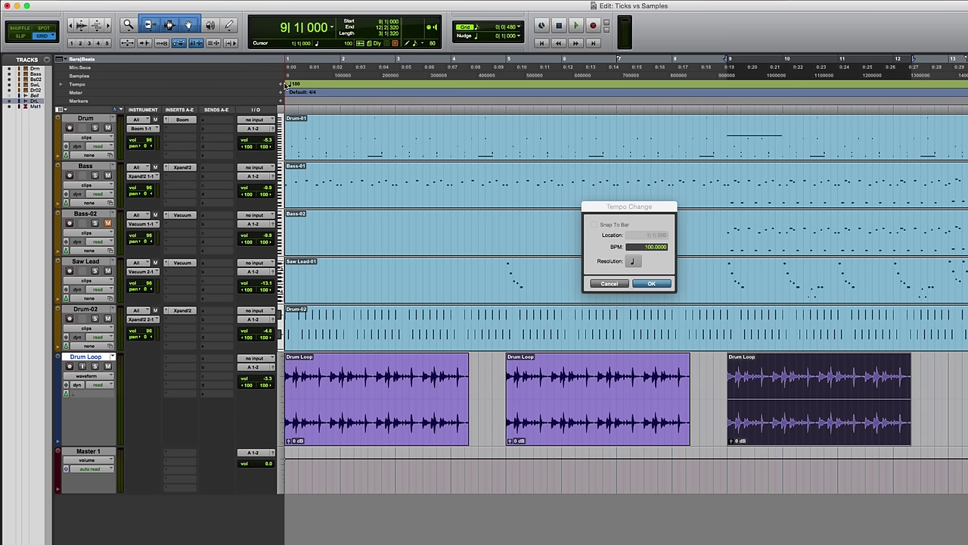
text(120)
key(Return)
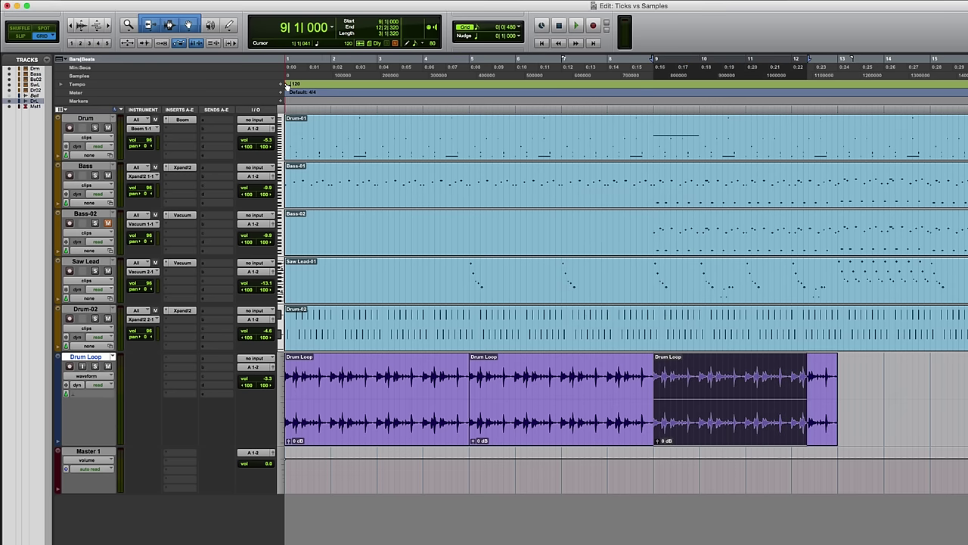
click(396, 416)
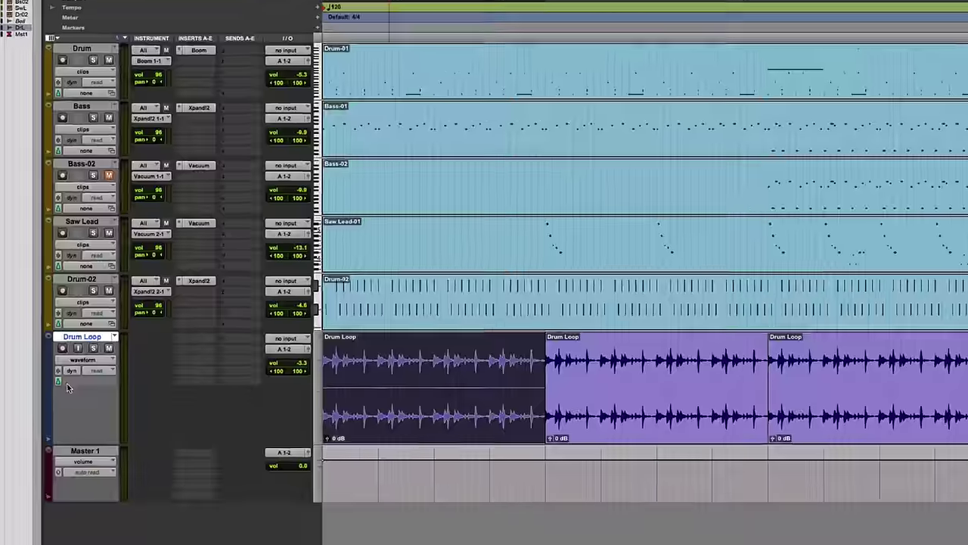
Choose Rhythmic from the Drum Loop track's Elastic Audio plug-in selector.
click(75, 399)
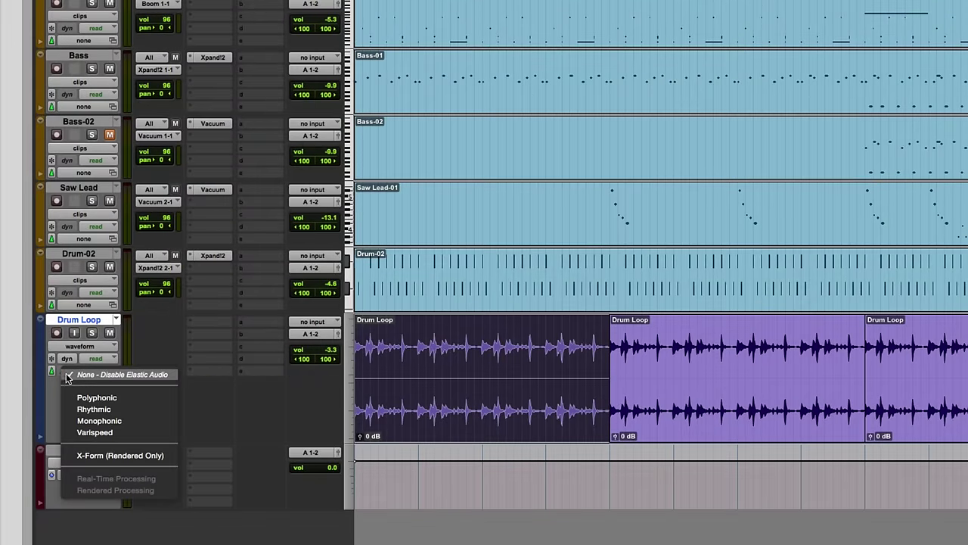
click(141, 412)
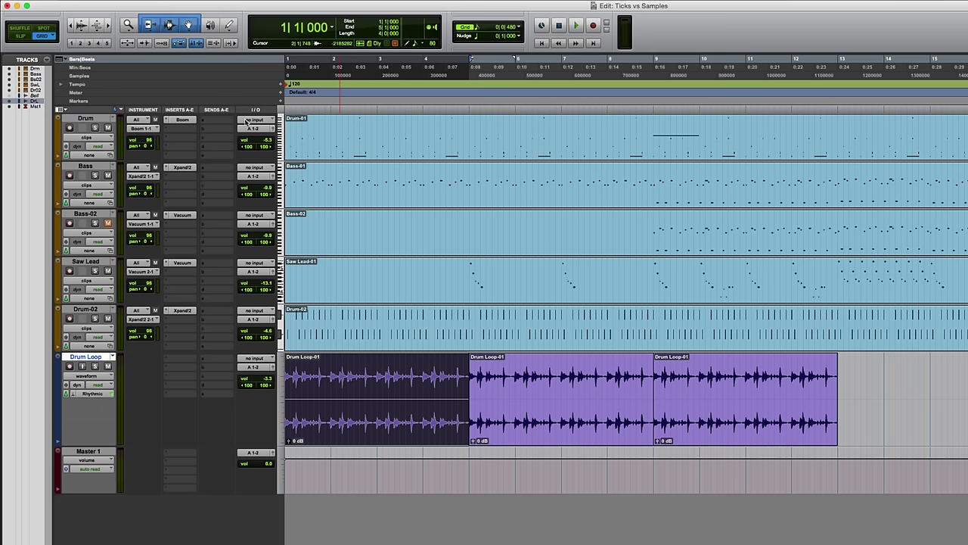
Change the session tempo marker to 150 BPM and play the drum loop to audition it.
double_click(288, 85)
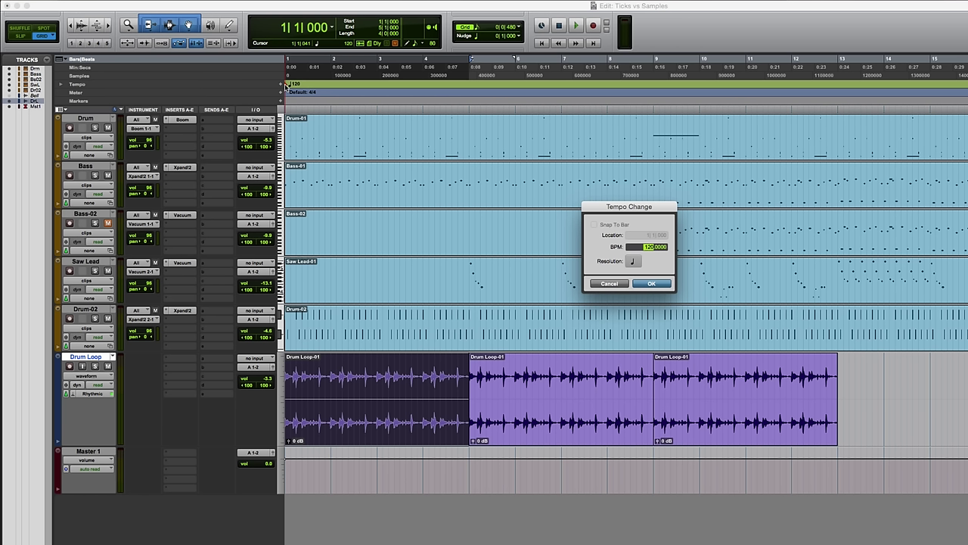
text(150)
key(Return)
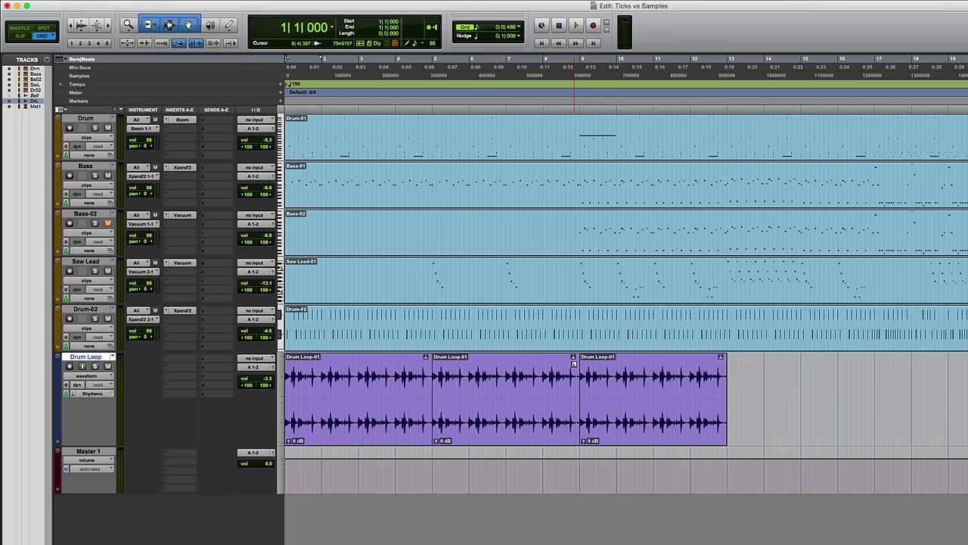
key(space)
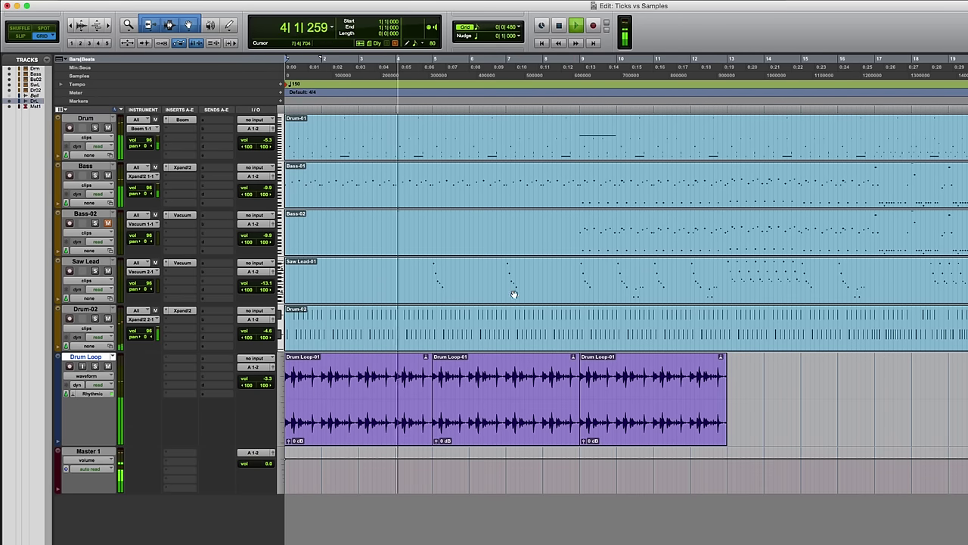
key(space)
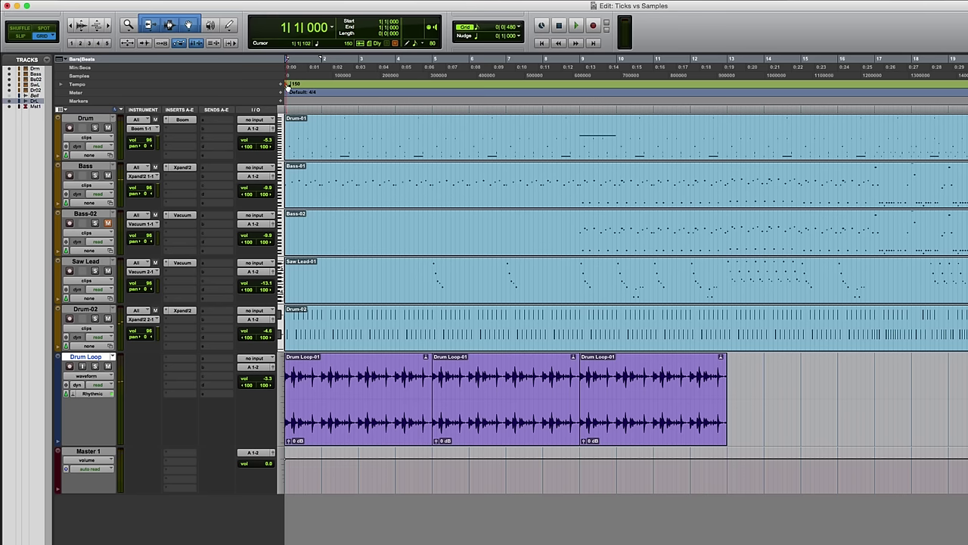
double_click(288, 84)
text(100)
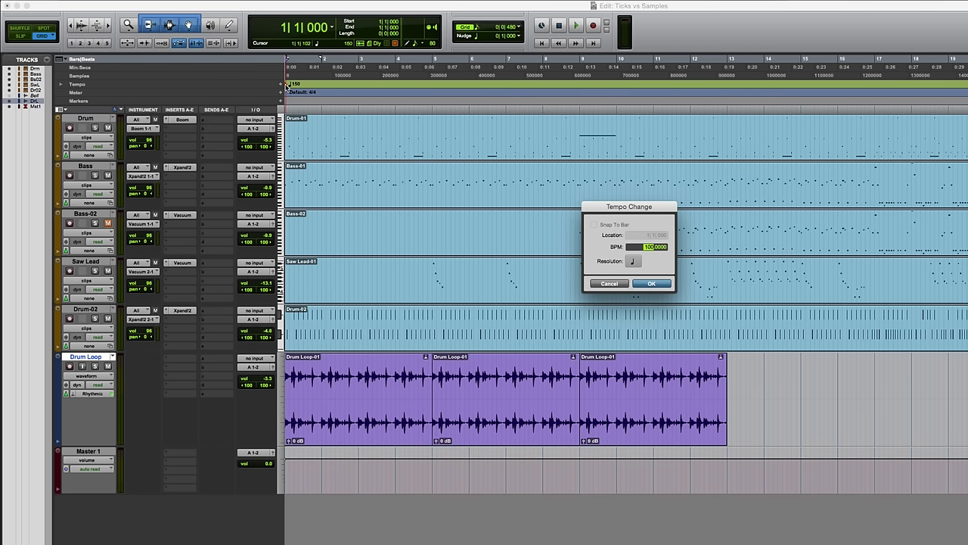
key(Return)
key(space)
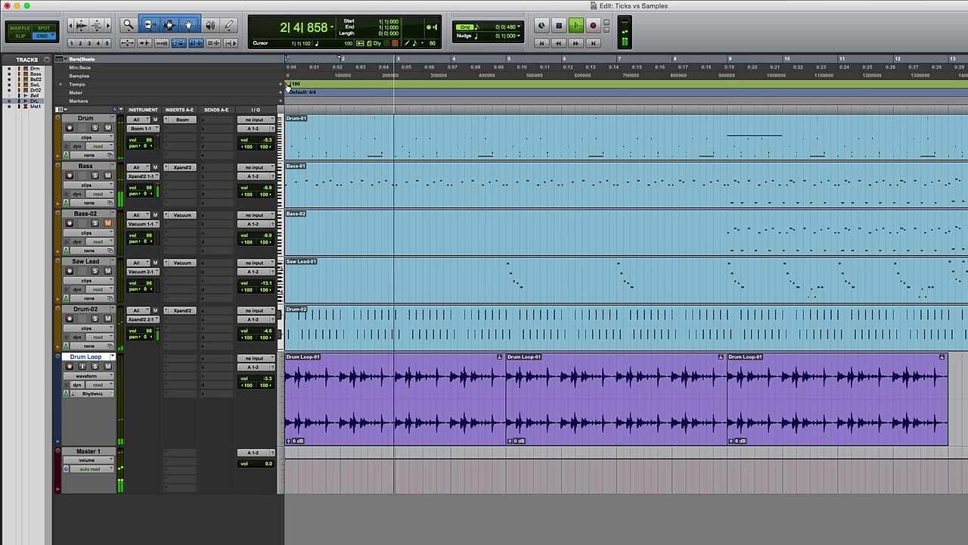
key(space)
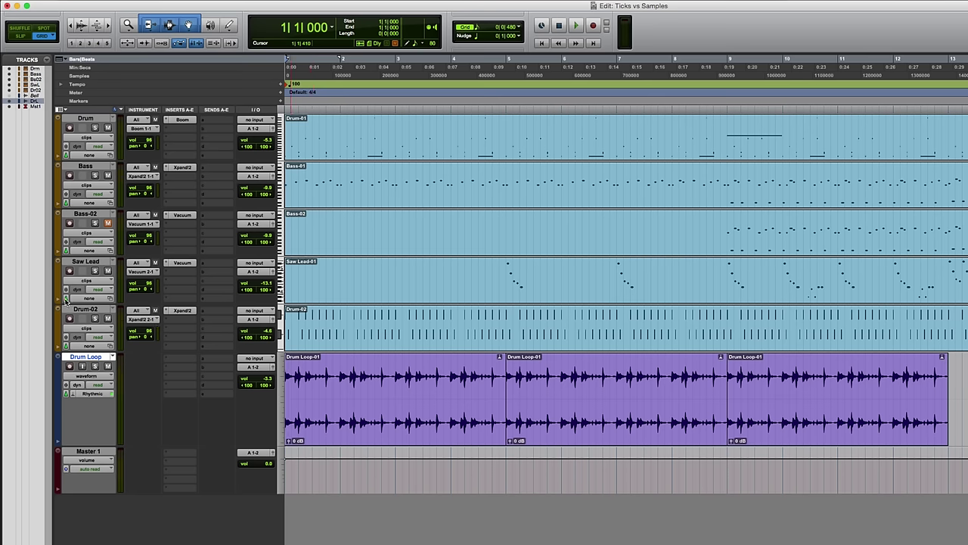
Confirm the Saw Lead track stays tick-based, then switch the transport to online mode.
click(66, 298)
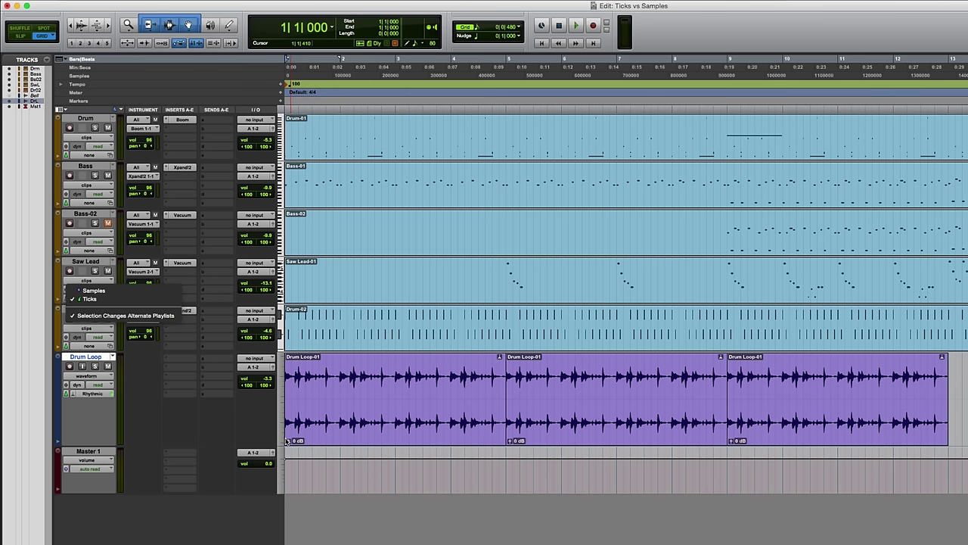
click(310, 515)
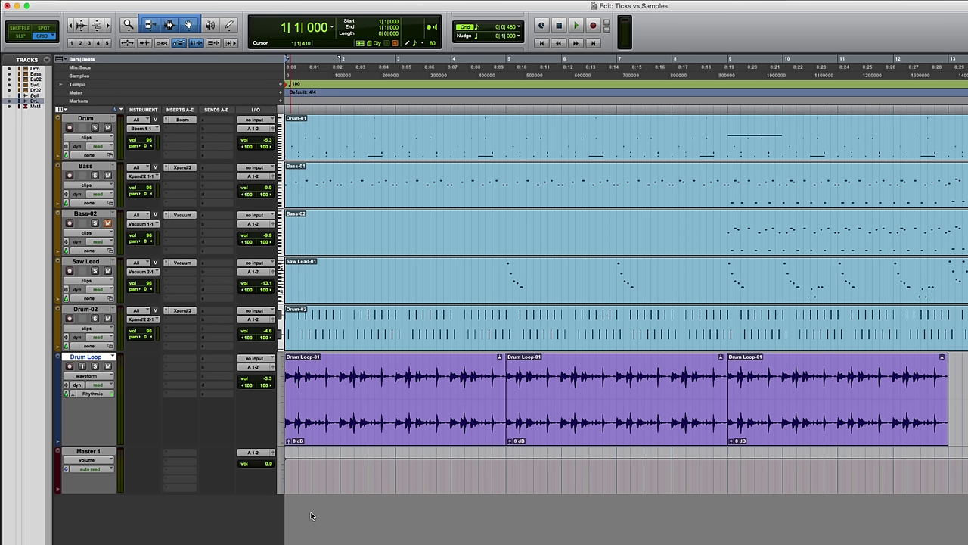
click(107, 367)
click(541, 25)
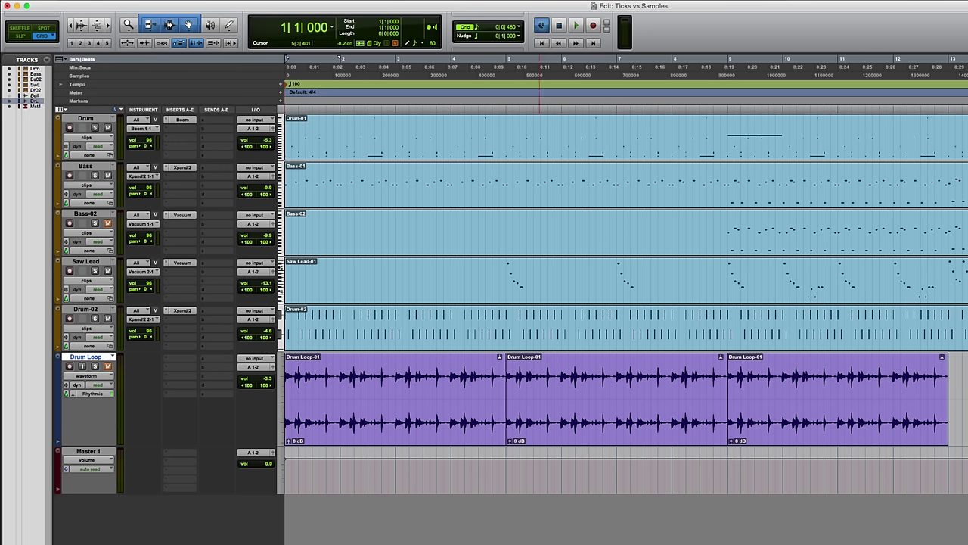
Preview Drum Loop.wav from the Ticks vs Samples Audio Files folder in the Workspace, then return to the Edit window.
key(alt+i)
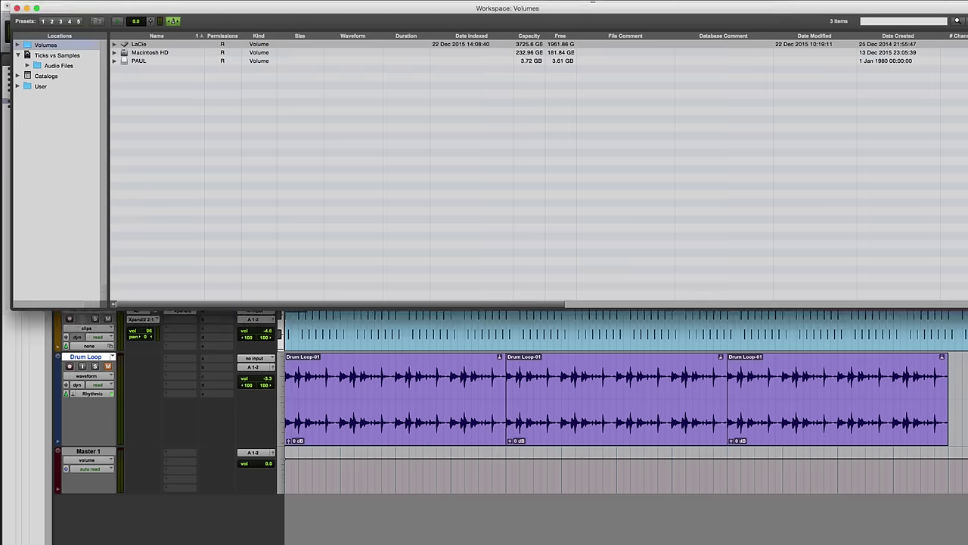
click(43, 57)
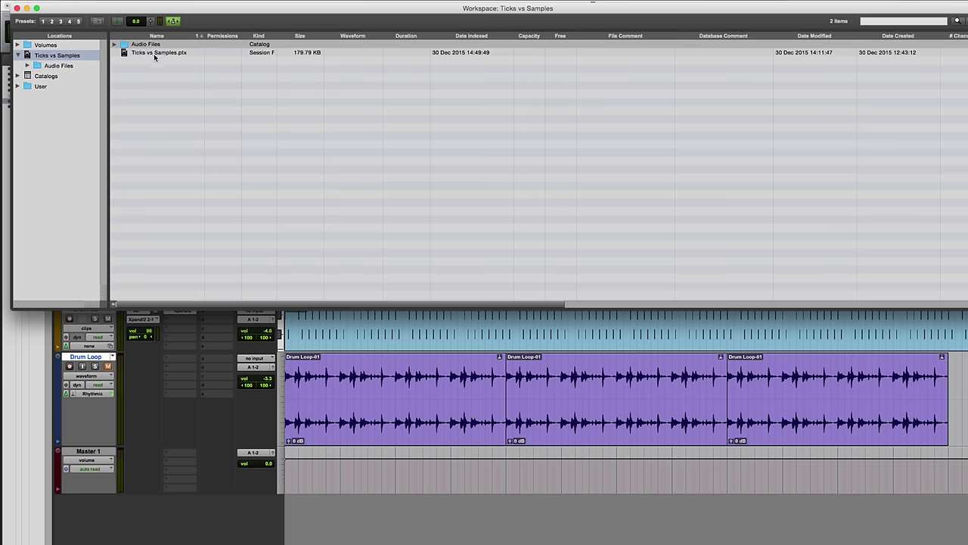
click(115, 45)
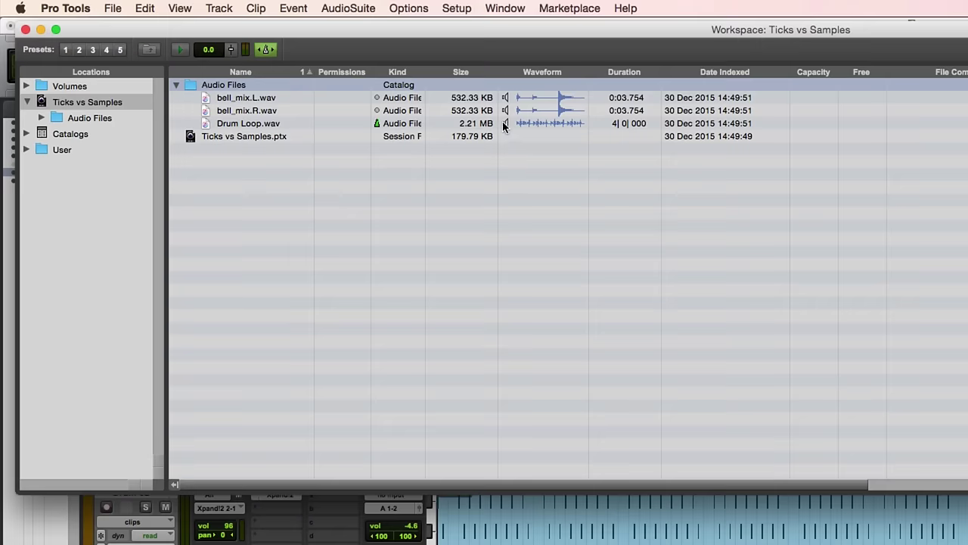
click(505, 123)
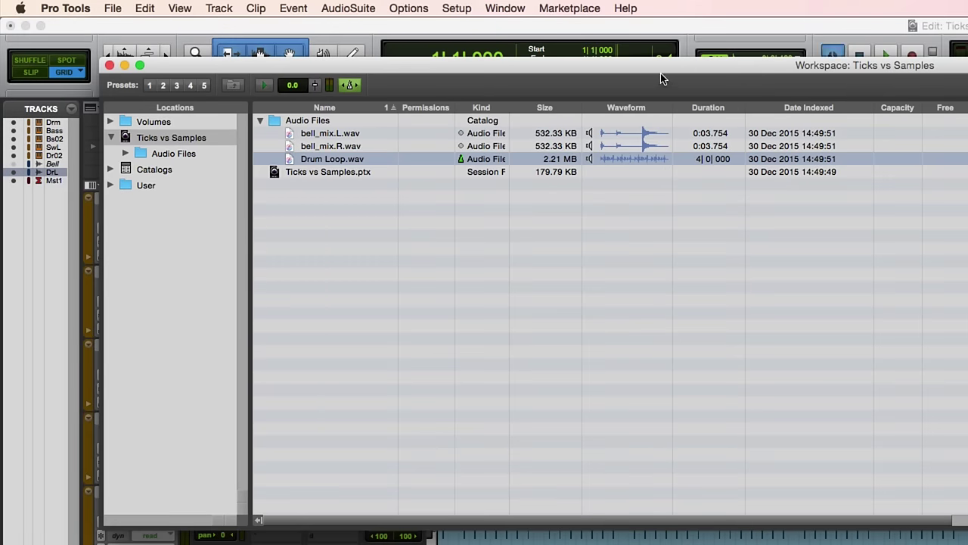
drag(660, 78, 680, 270)
click(220, 61)
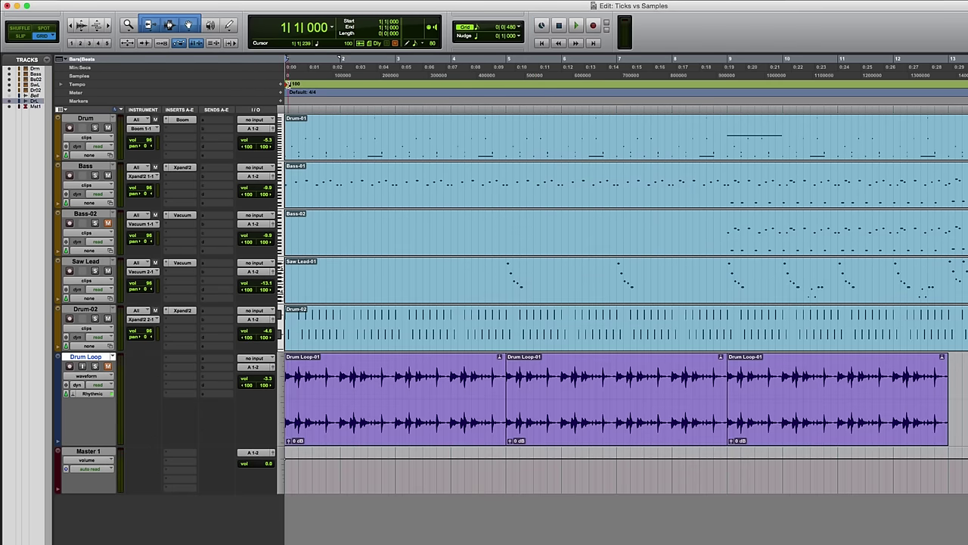
Set the session tempo marker to 60 BPM.
double_click(288, 84)
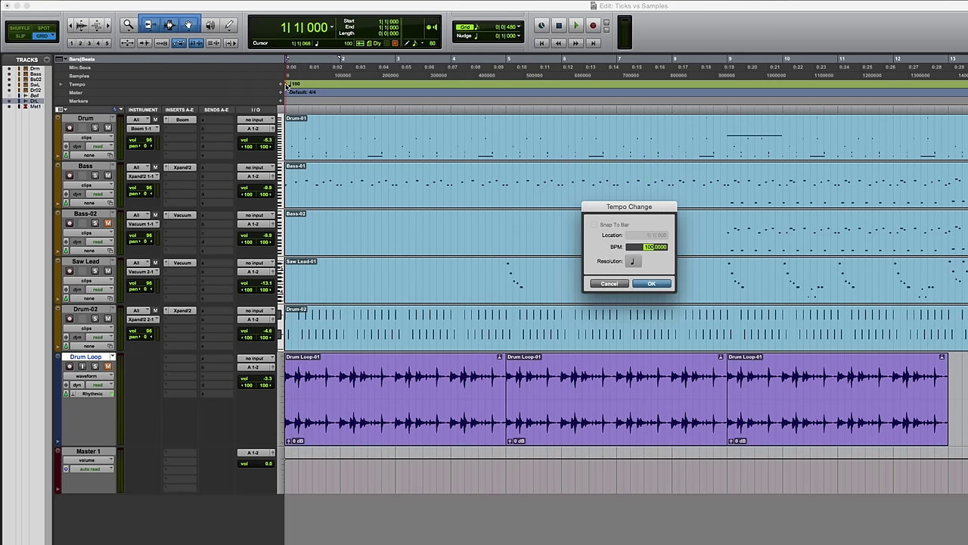
text(60)
key(Return)
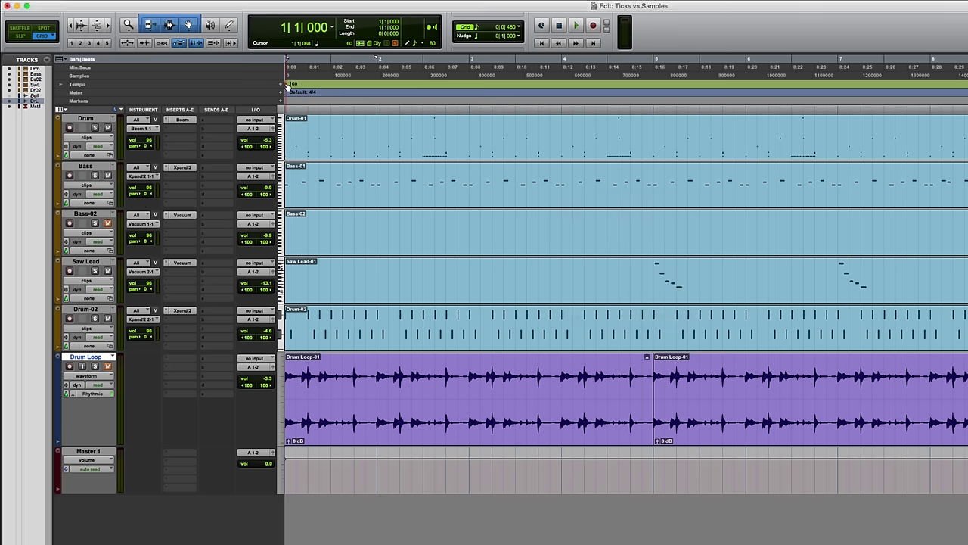
Preview Drum Loop.wav in the Workspace at the new tempo, then close the Workspace.
key(alt+semicolon)
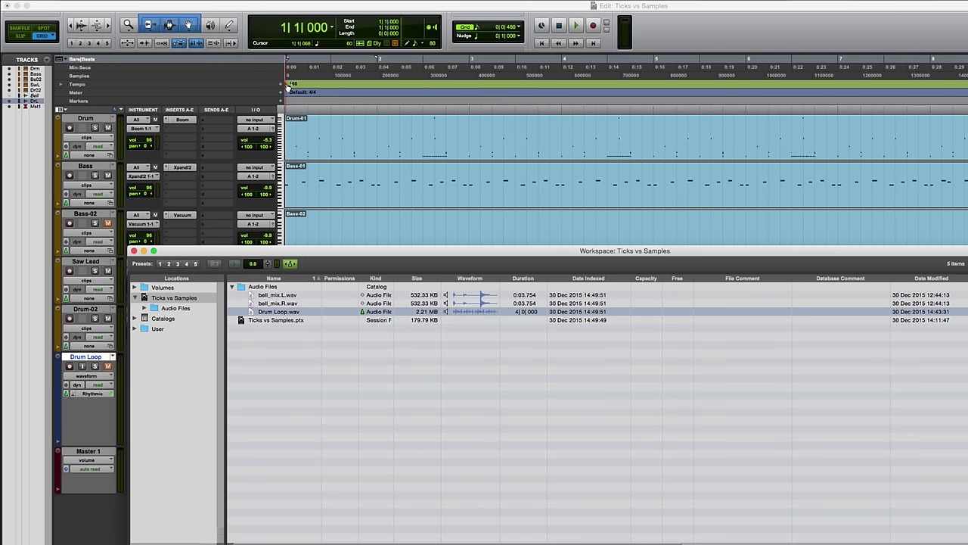
click(446, 311)
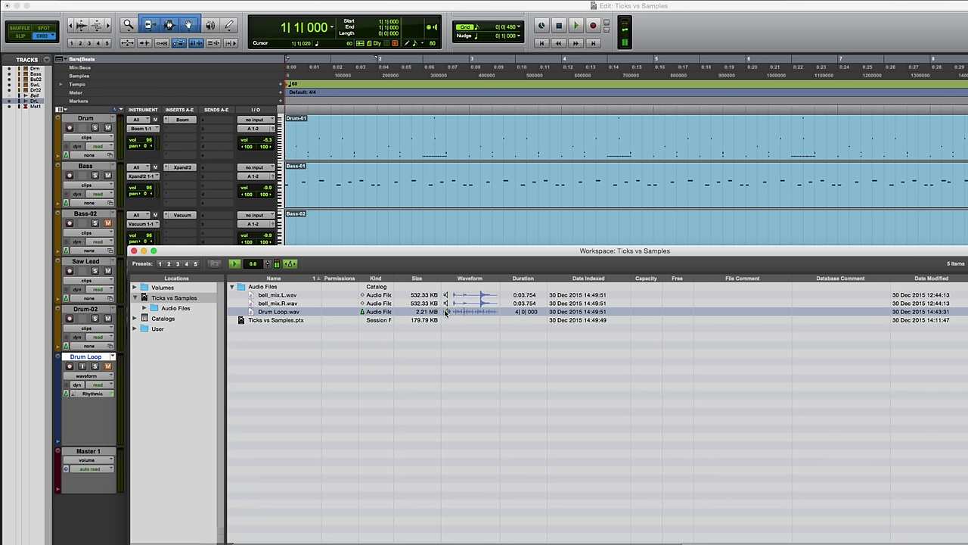
key(super+w)
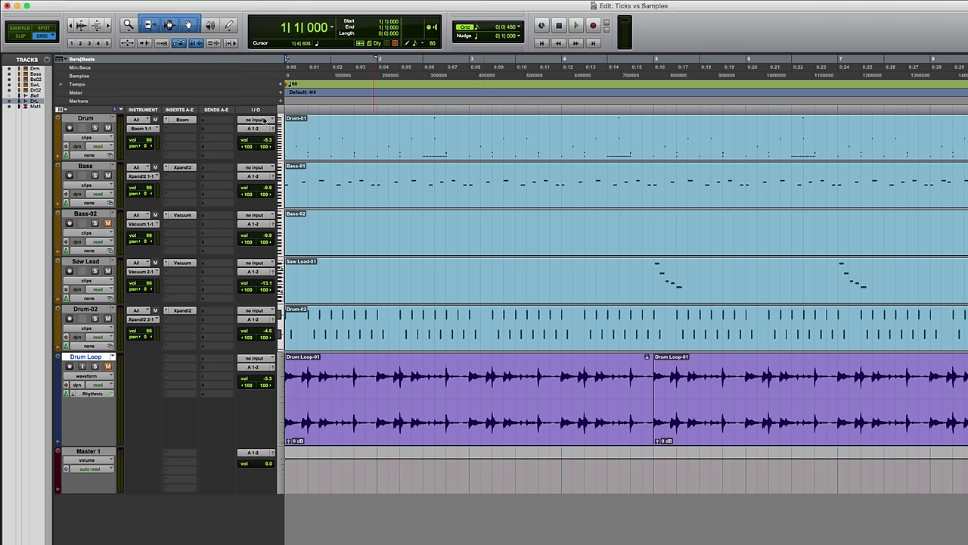
Set the tempo to 140 BPM and hide and deactivate the Drum Loop track.
double_click(288, 85)
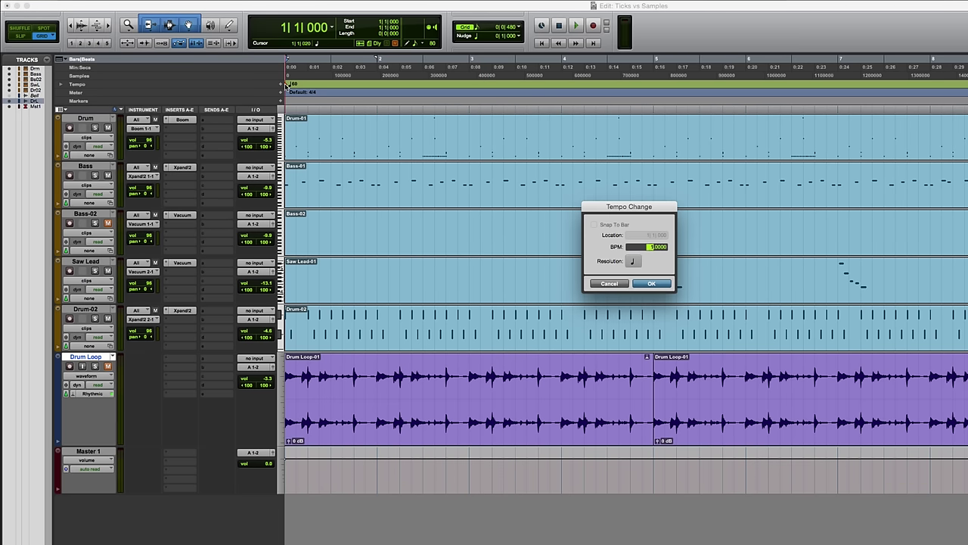
key(Return)
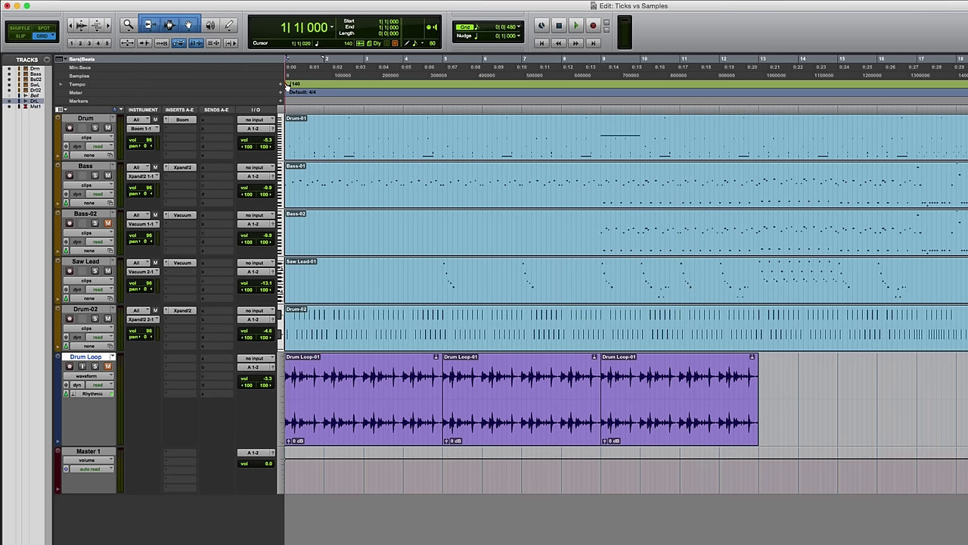
right_click(86, 357)
click(124, 368)
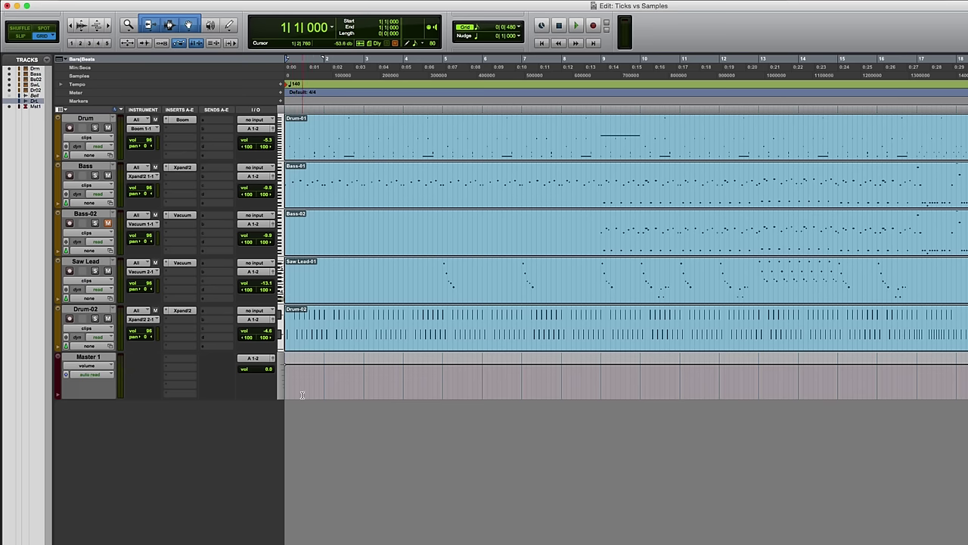
Play the session and preview Drum Loop.wav from the Workspace alongside playback.
key(space)
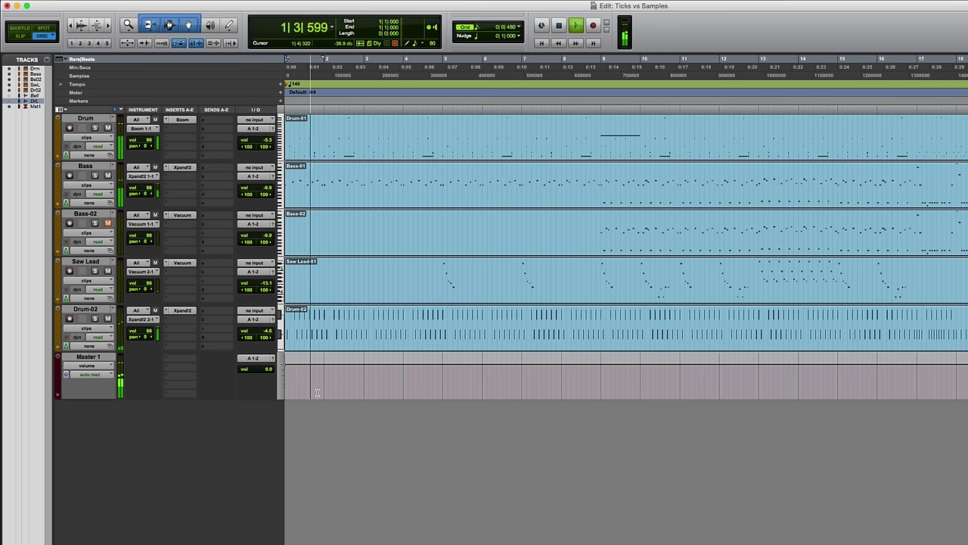
key(alt+semicolon)
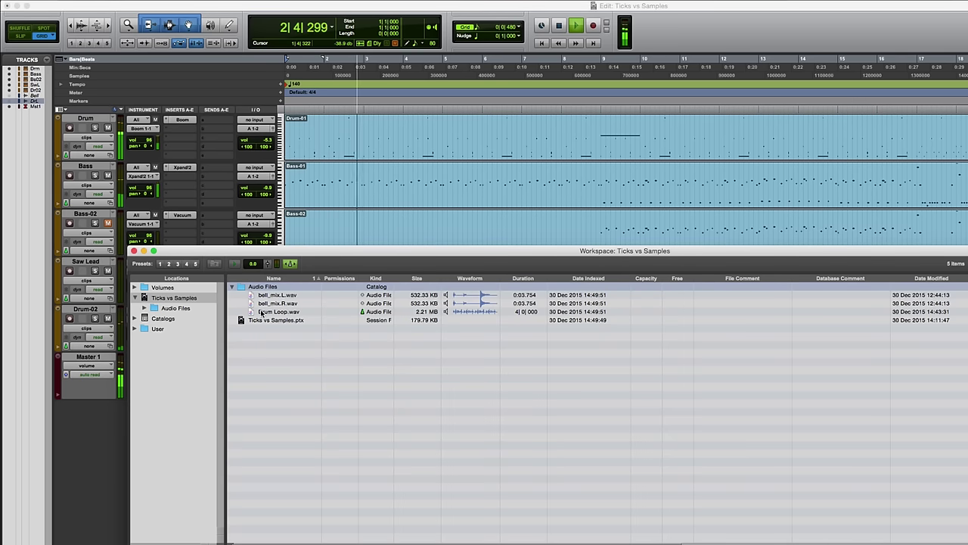
click(444, 311)
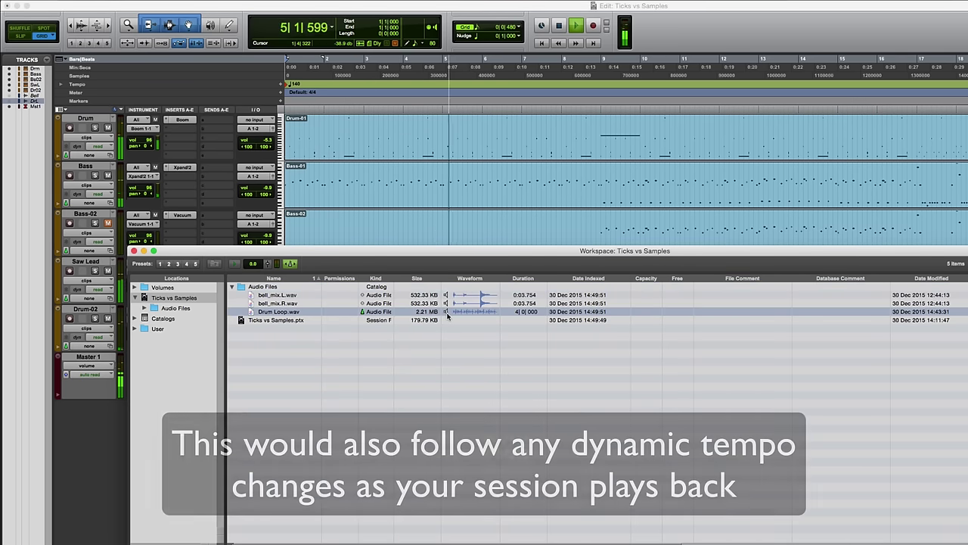
click(446, 311)
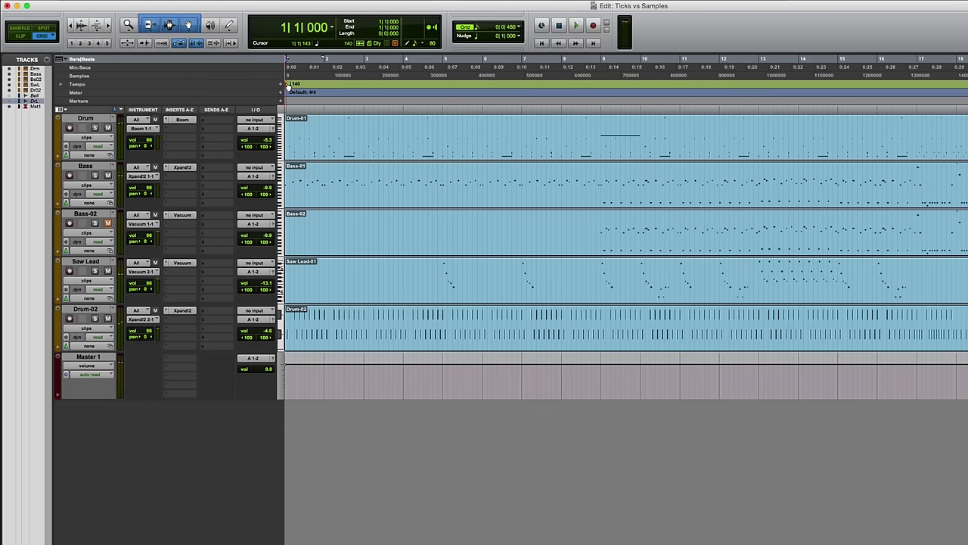
Set the tempo to 120 BPM and preview Drum Loop.wav in the Workspace during playback.
double_click(287, 85)
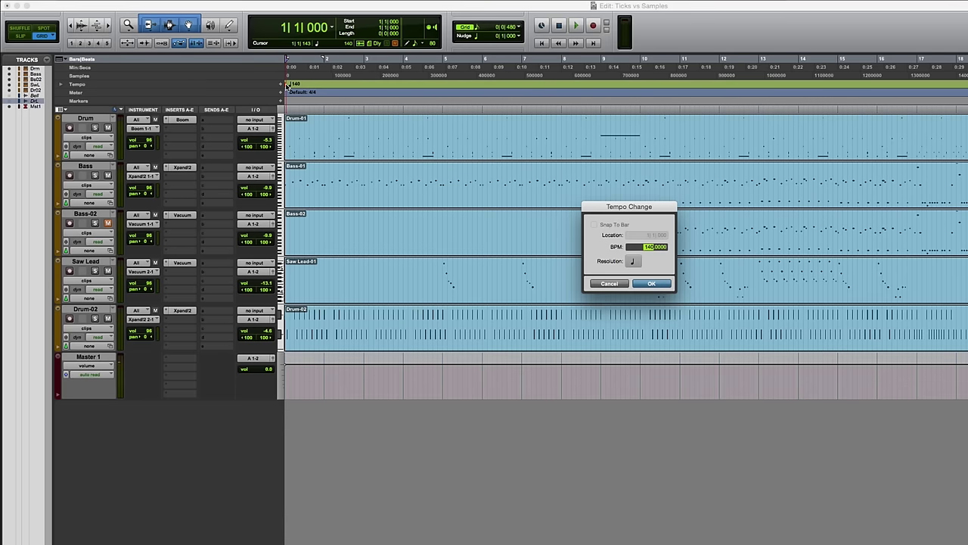
key(Return)
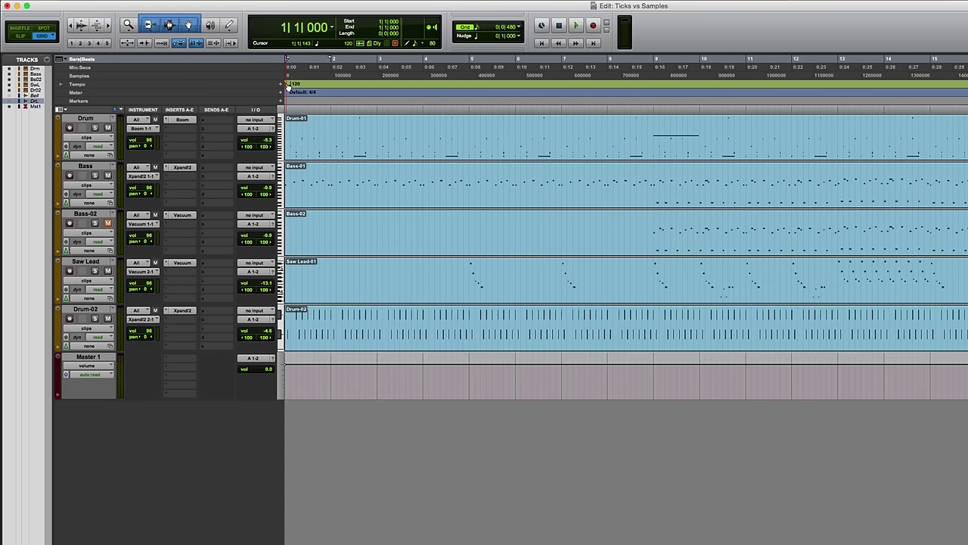
key(space)
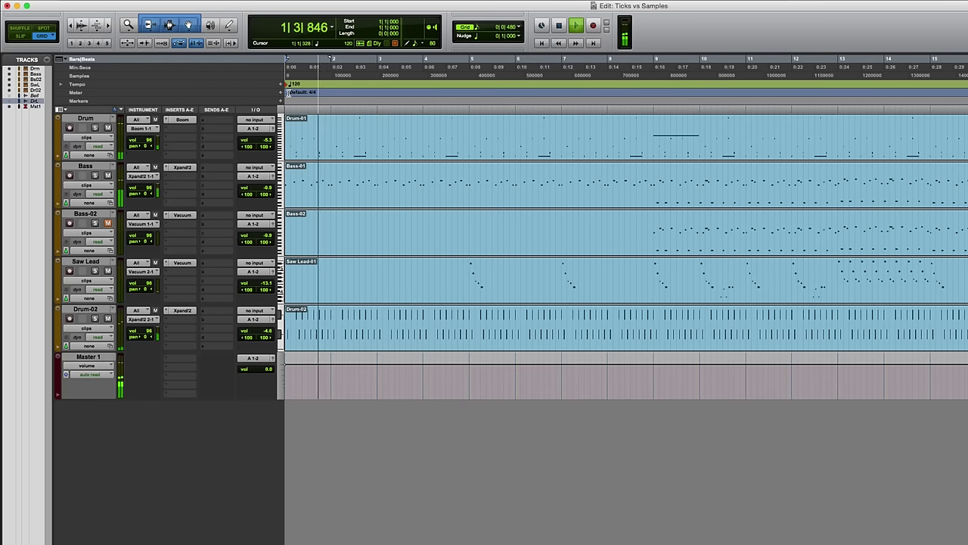
key(alt+i)
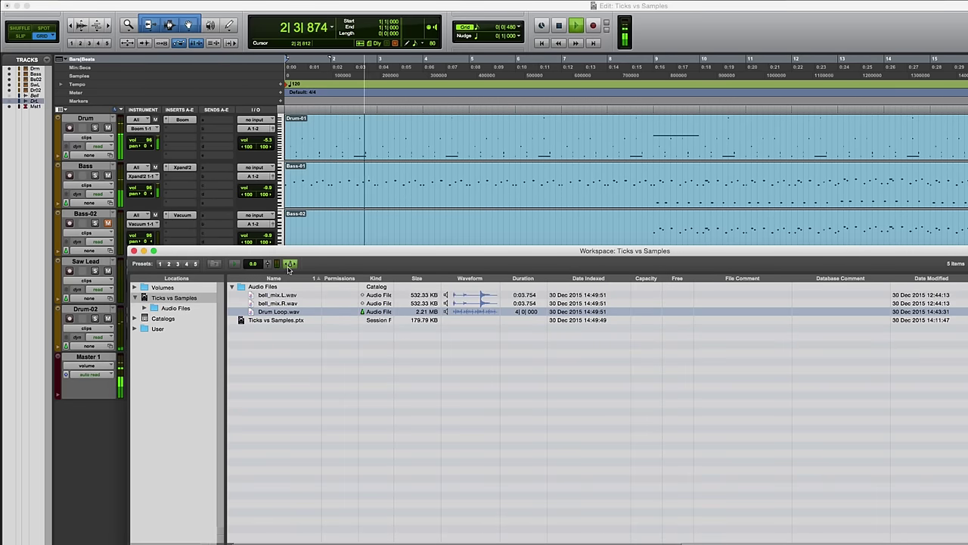
click(446, 312)
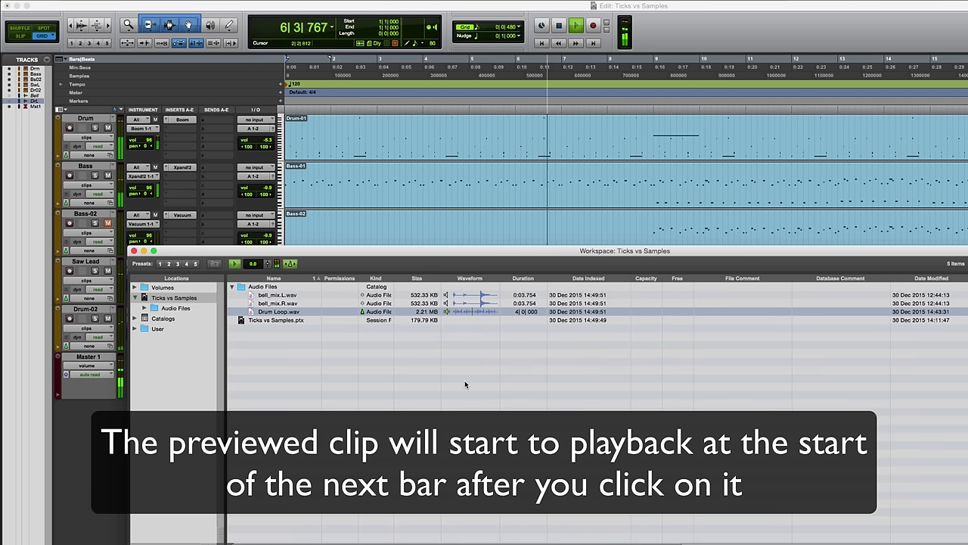
key(super+w)
key(space)
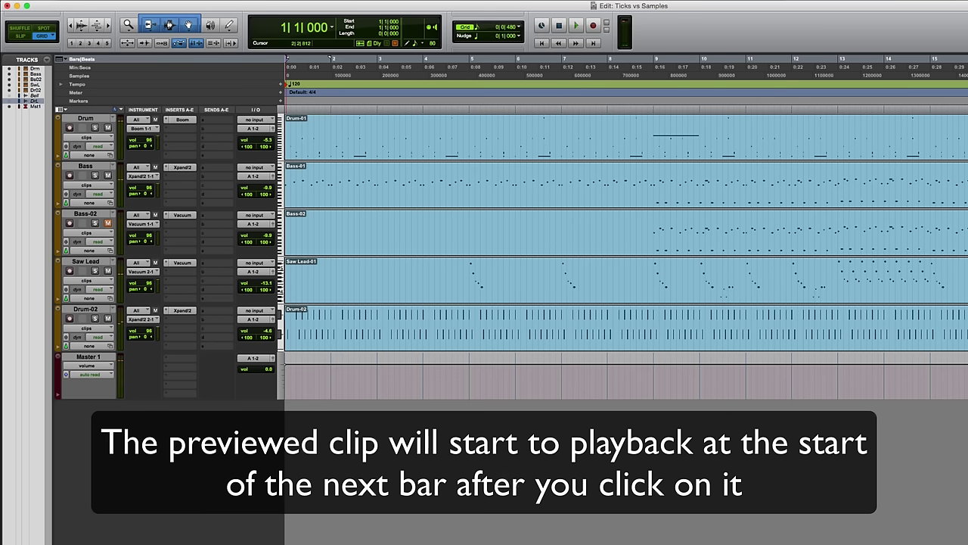